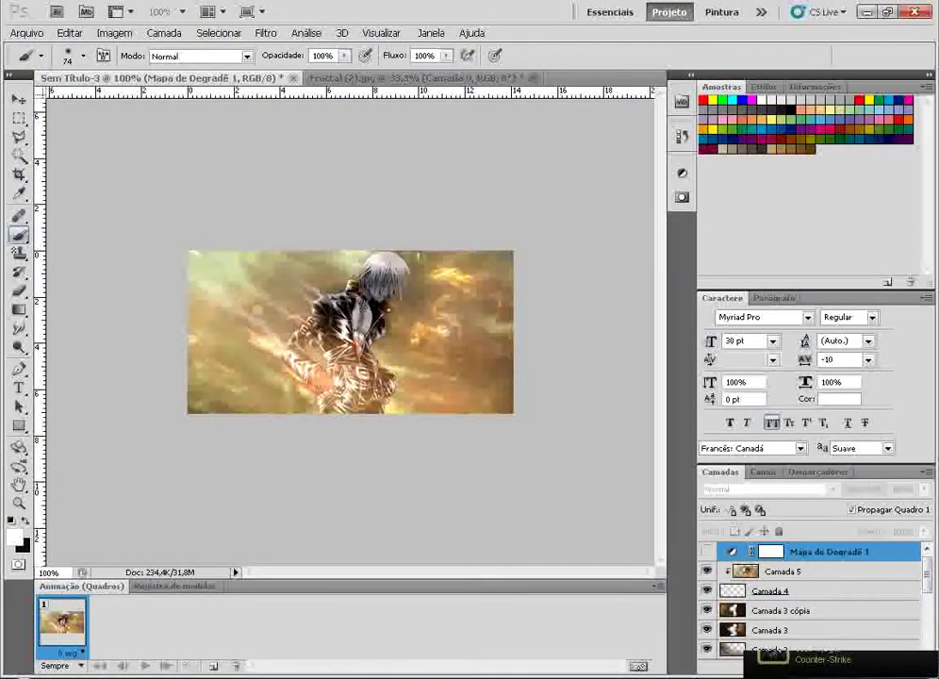
Delete the hidden Mapa de Degradê 1 layer at the top of the layer stack
key("Delete")
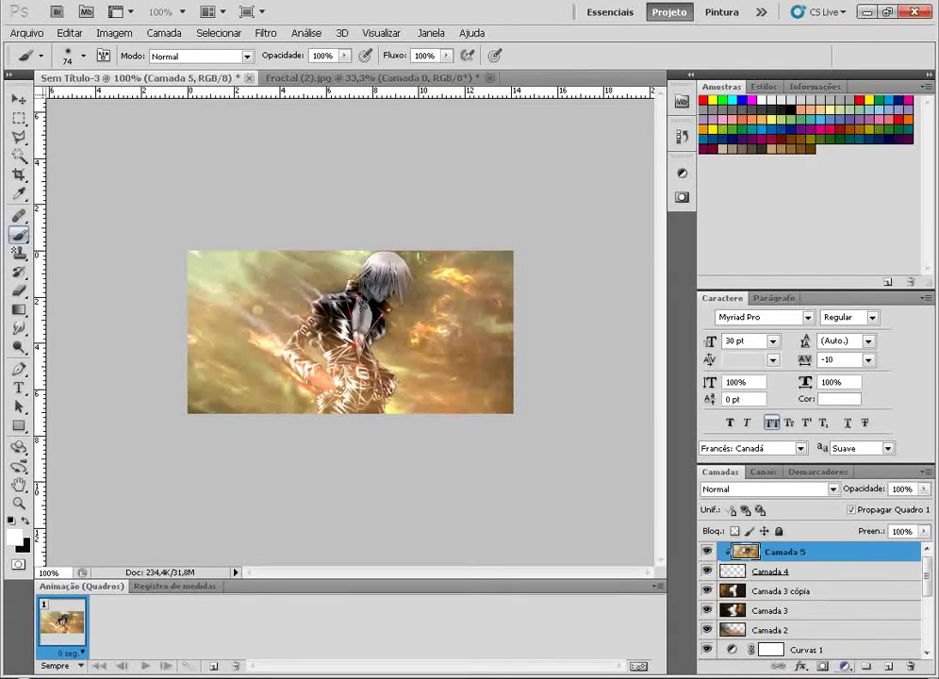
left_click(846, 665)
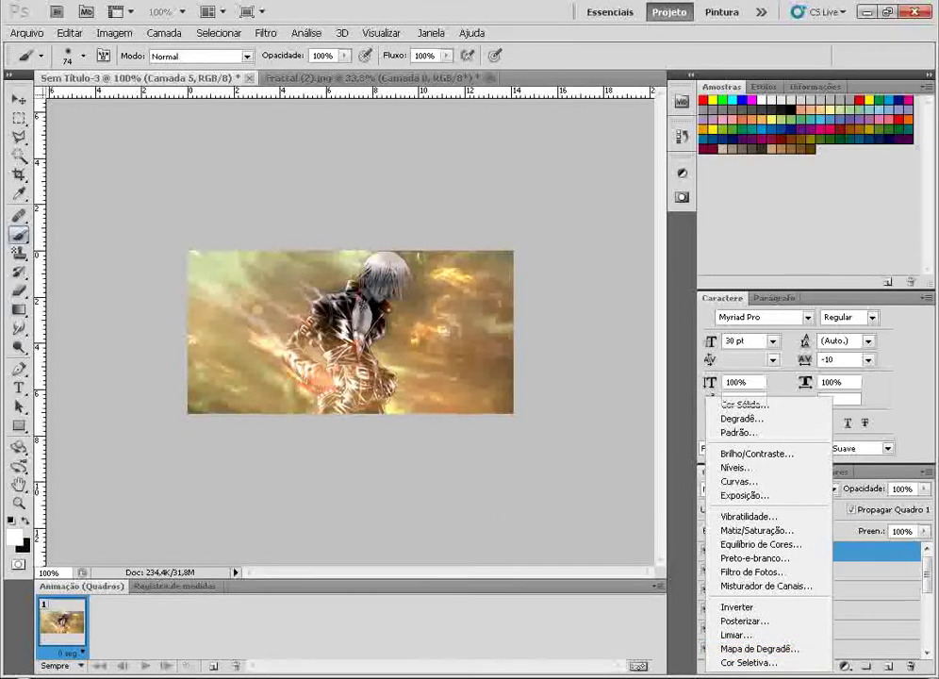
left_click(760, 649)
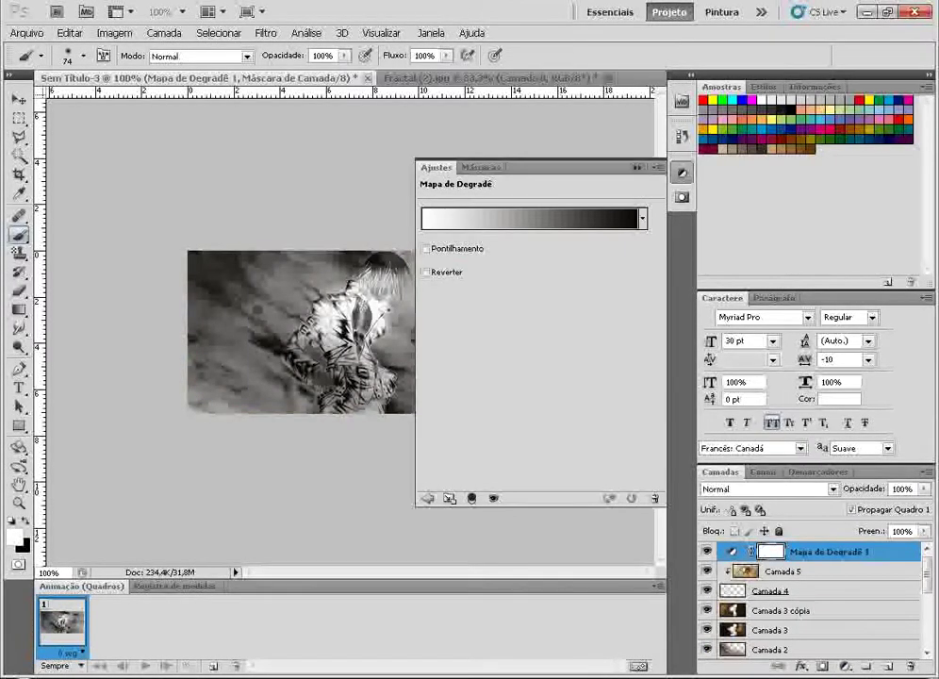
left_click(833, 489)
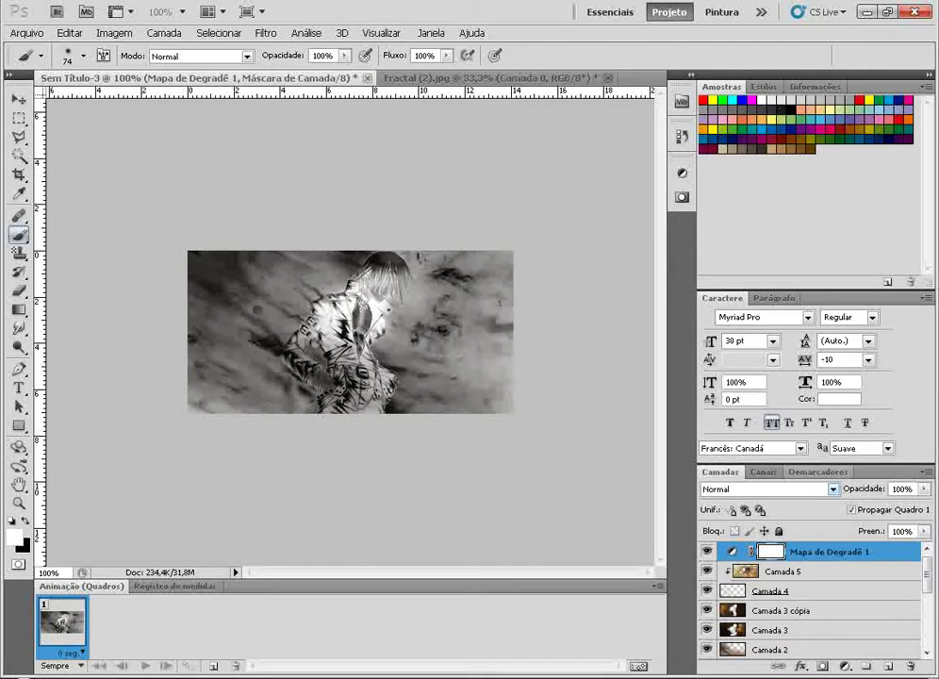
left_click(765, 488)
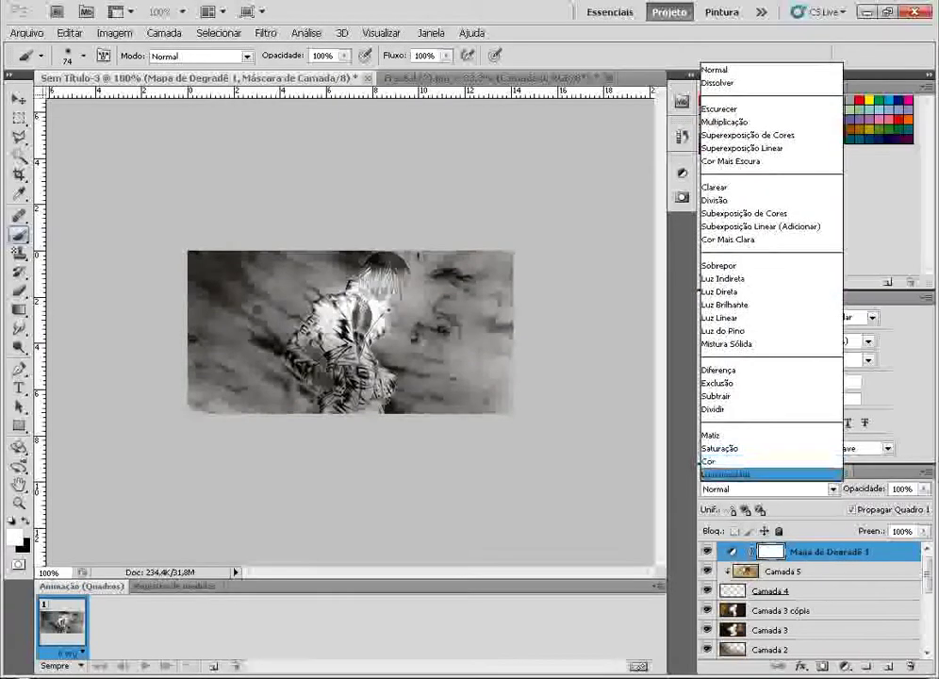
left_click(745, 473)
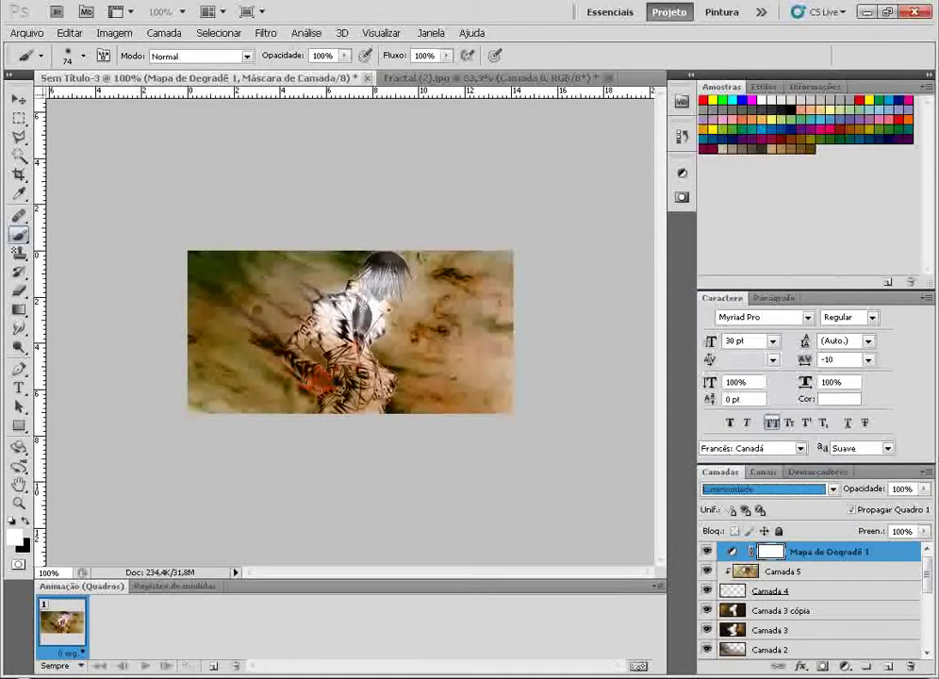
key("Return")
double_click(830, 552)
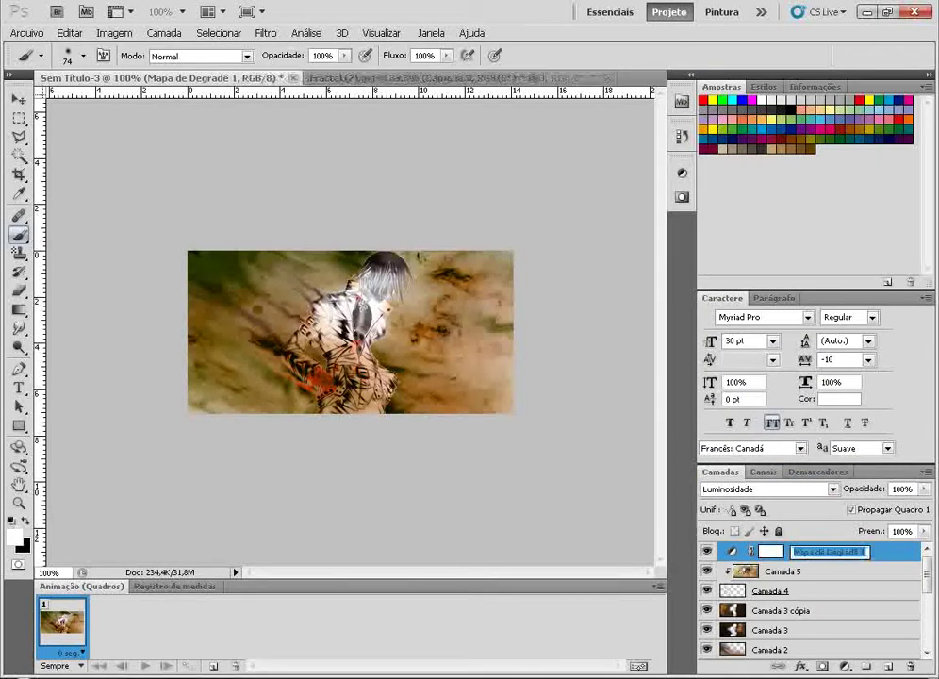
key("Return")
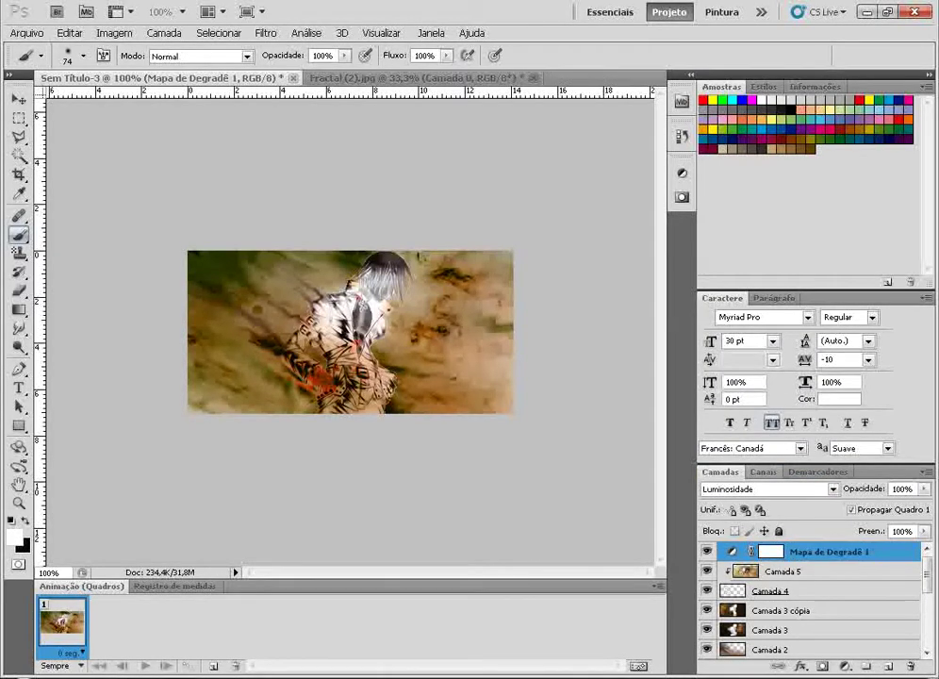
double_click(891, 551)
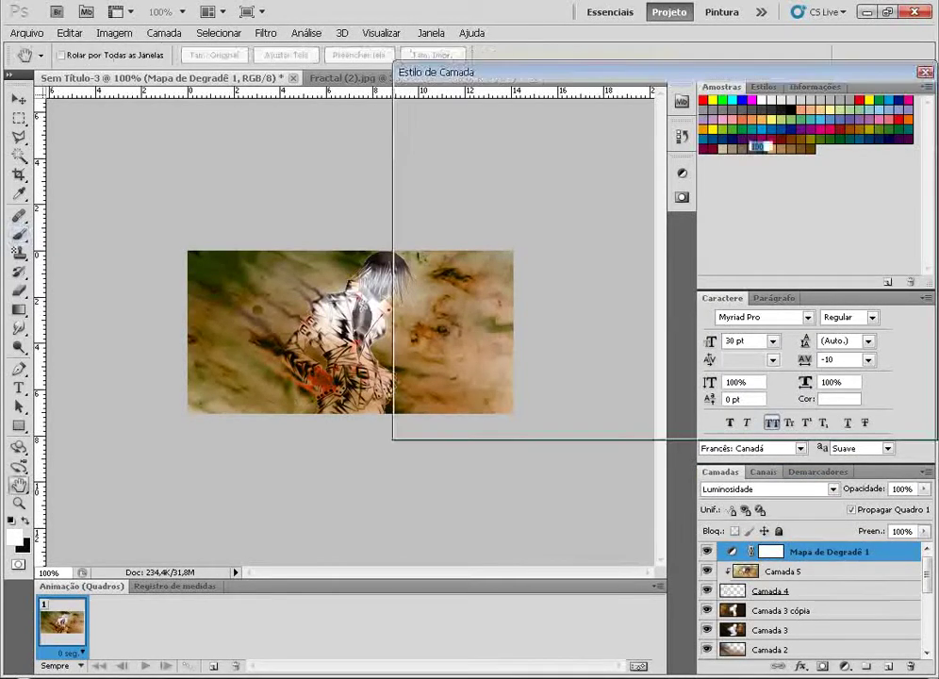
key("Escape")
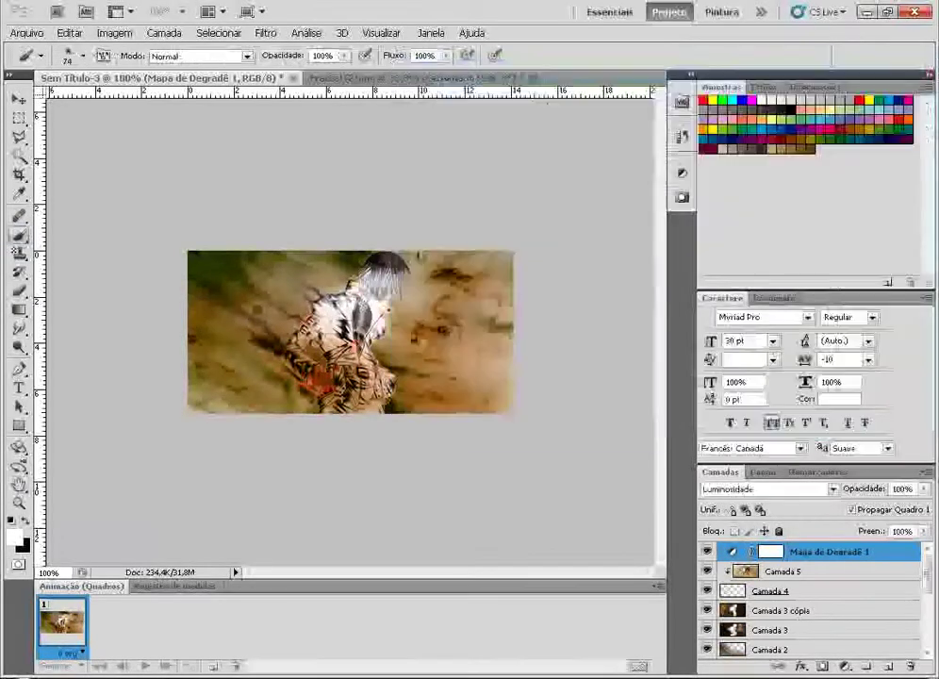
key("Delete")
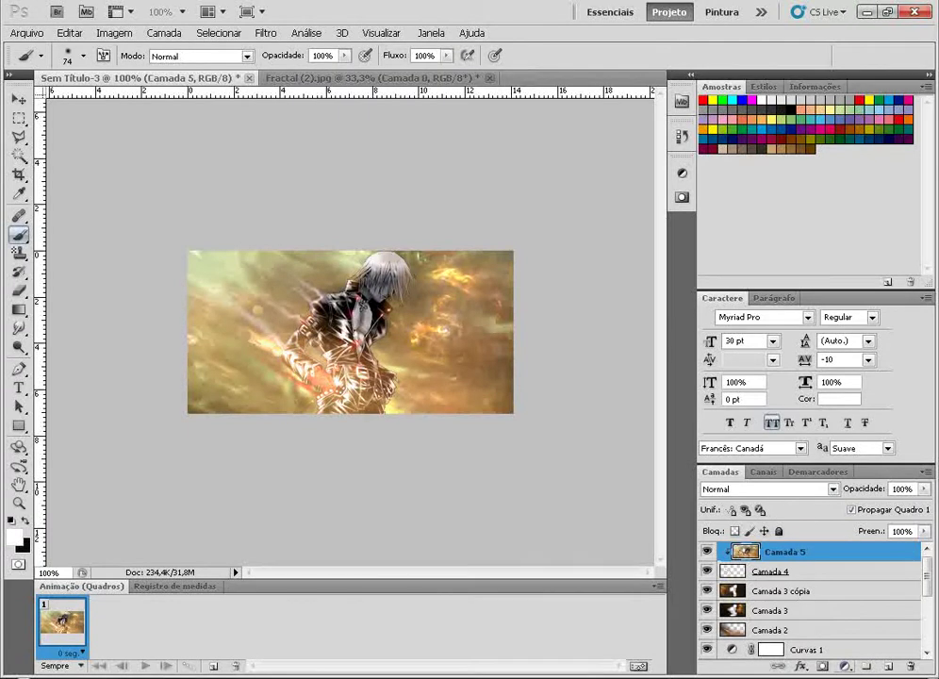
Add a Mapa de Degradê adjustment layer above Camada 5 using the Preto, Branco gradient preset
left_click(844, 666)
left_click(744, 649)
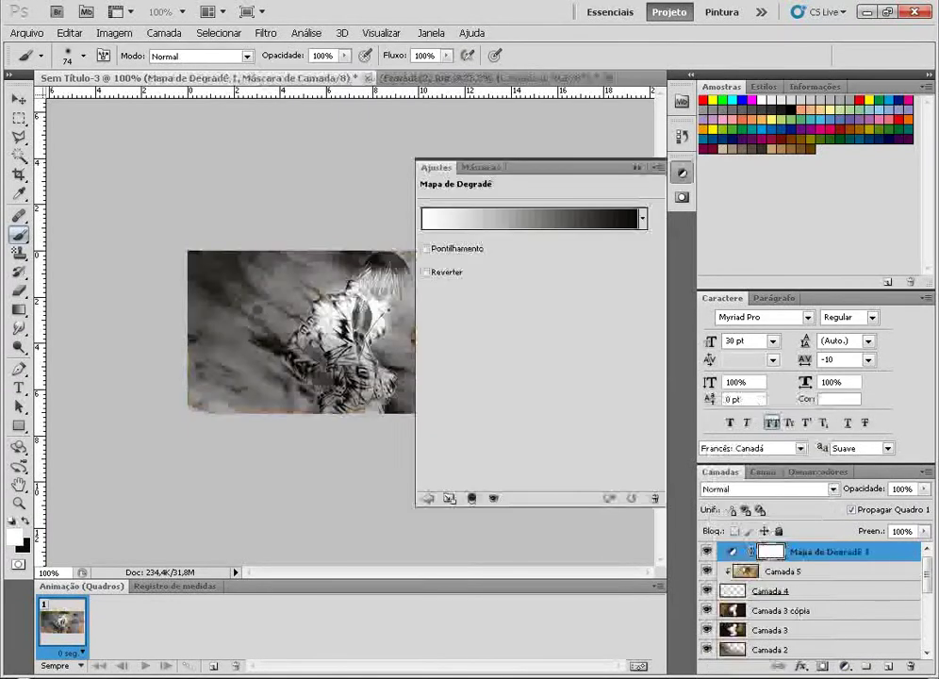
left_click(528, 219)
left_click(603, 143)
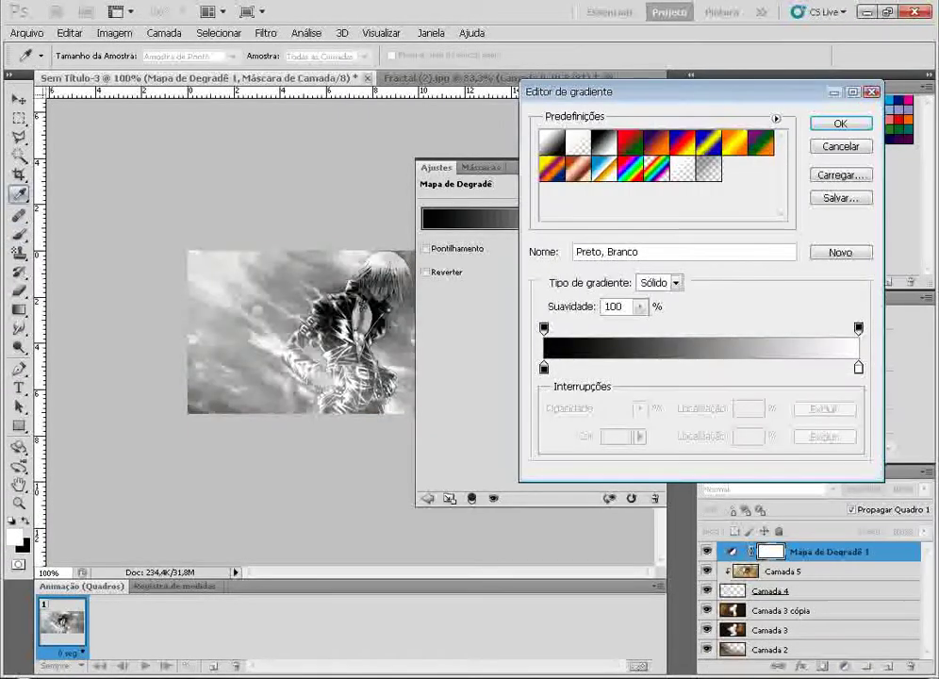
left_click(840, 124)
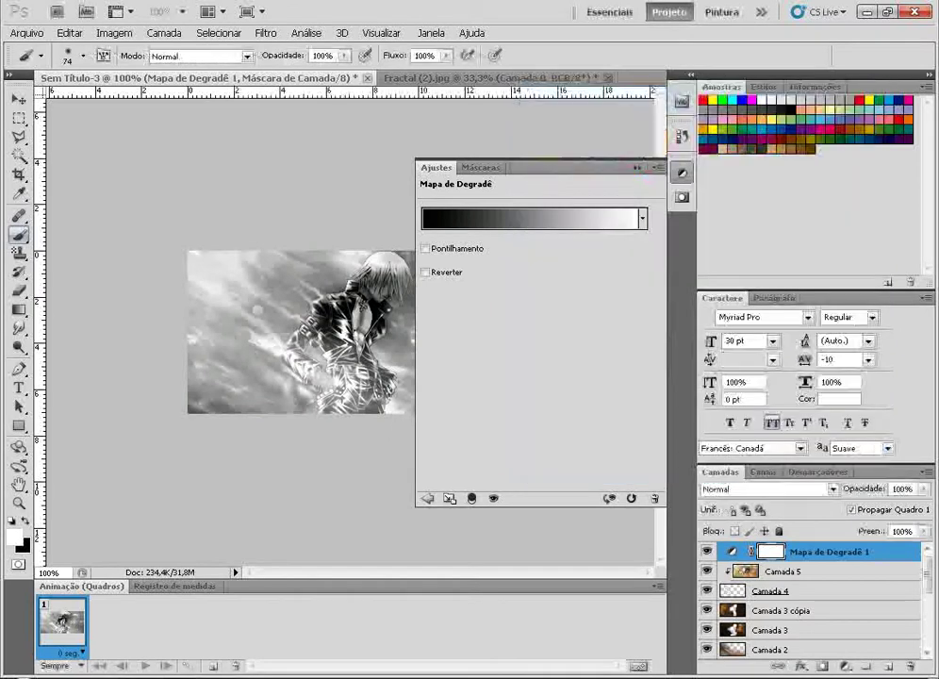
left_click(638, 168)
Set the black-and-white gradient map's blend mode to Luminosidade and toggle its visibility to compare the effect
left_click(810, 489)
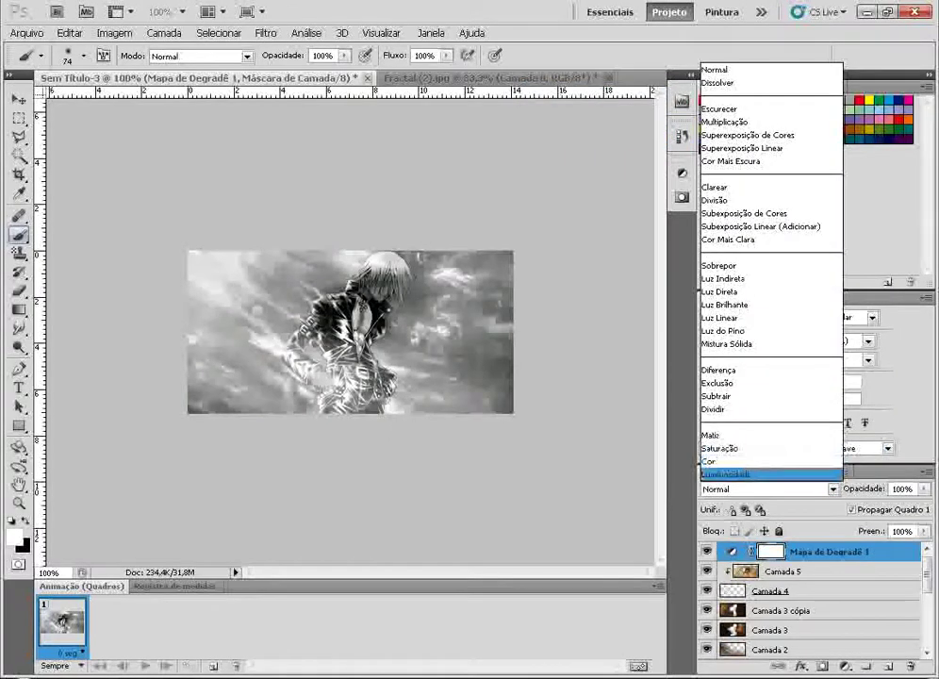
left_click(745, 474)
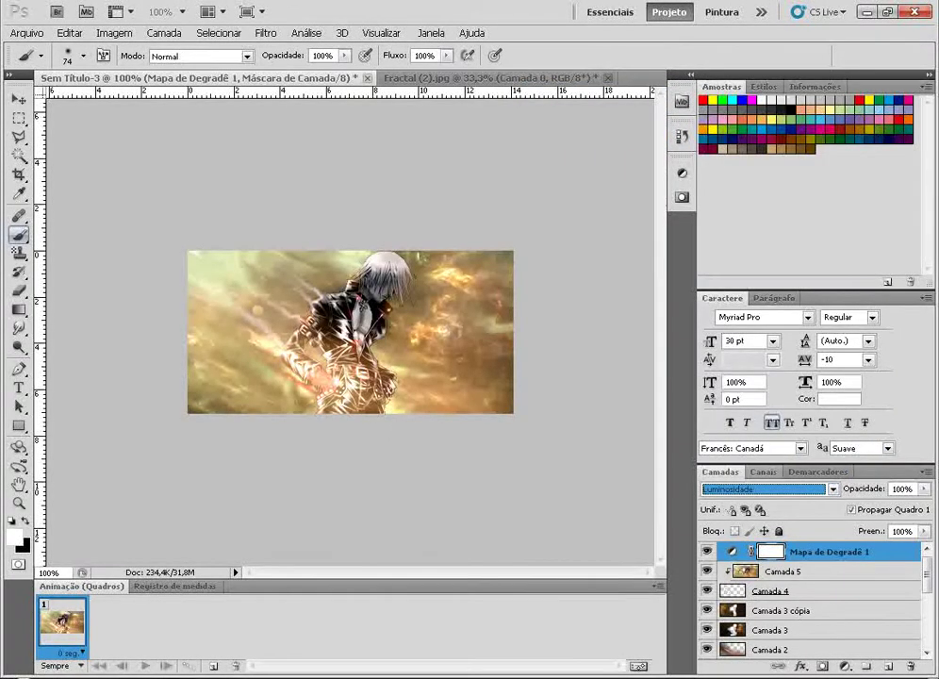
left_click(707, 552)
left_click(707, 551)
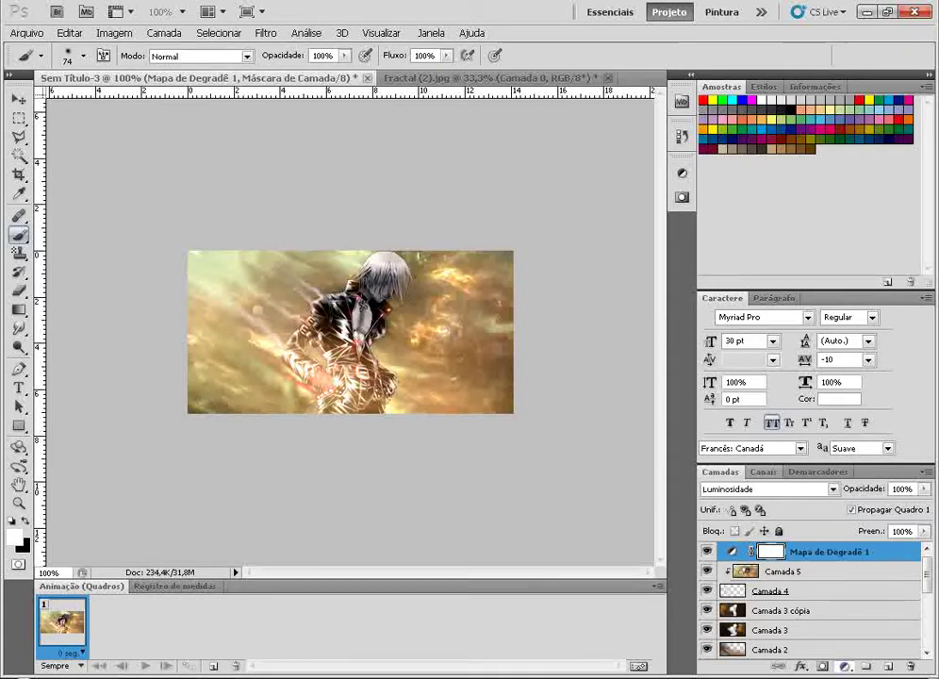
Add a second Mapa de Degradê adjustment layer using the Azul, Vermelho, Amarelo gradient preset
left_click(845, 666)
left_click(758, 648)
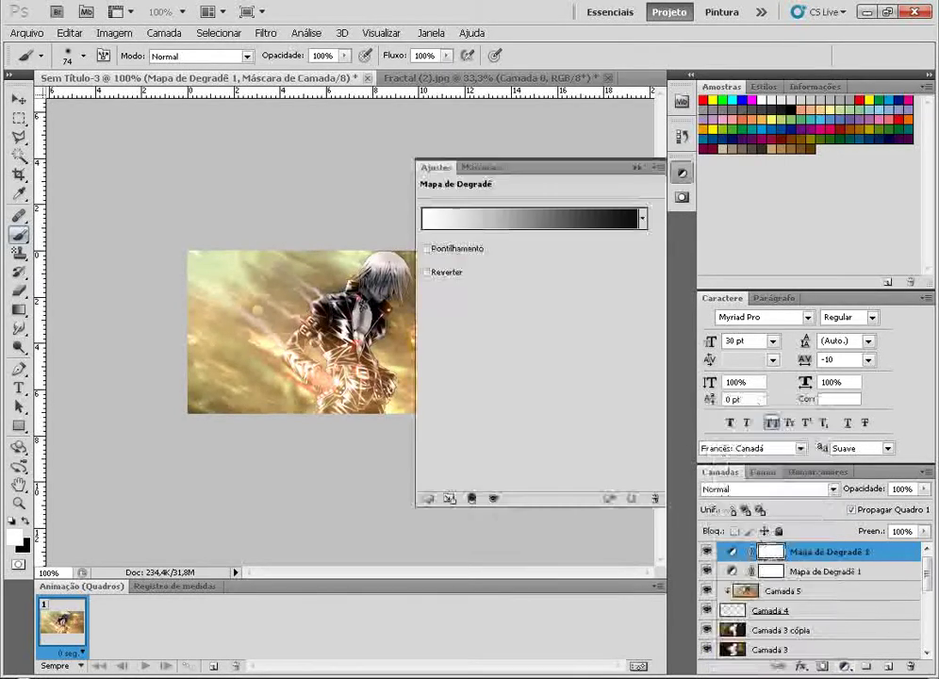
left_click(528, 218)
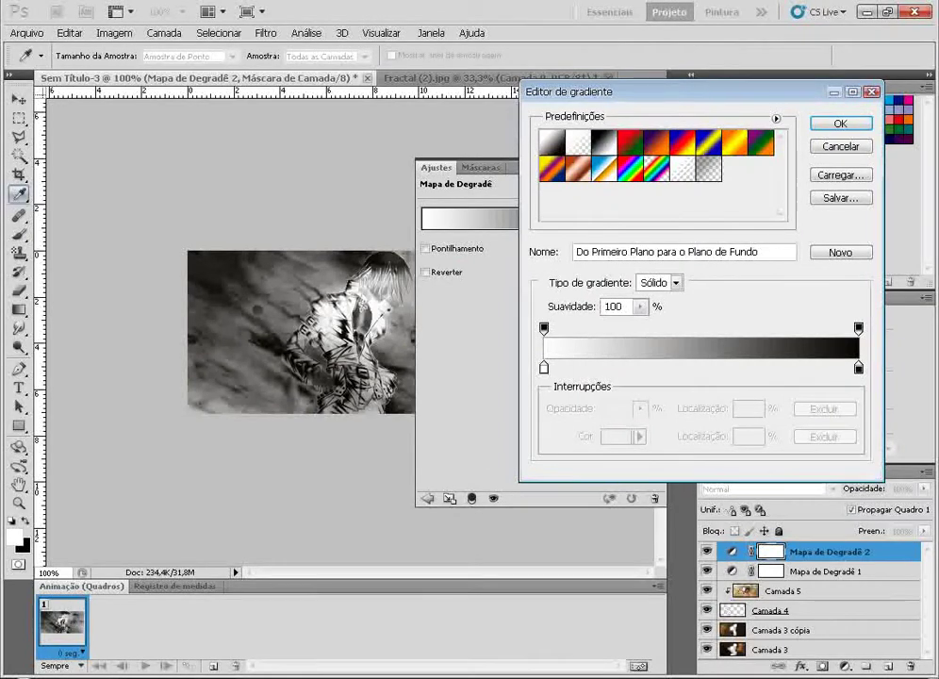
left_click(656, 143)
left_click(630, 142)
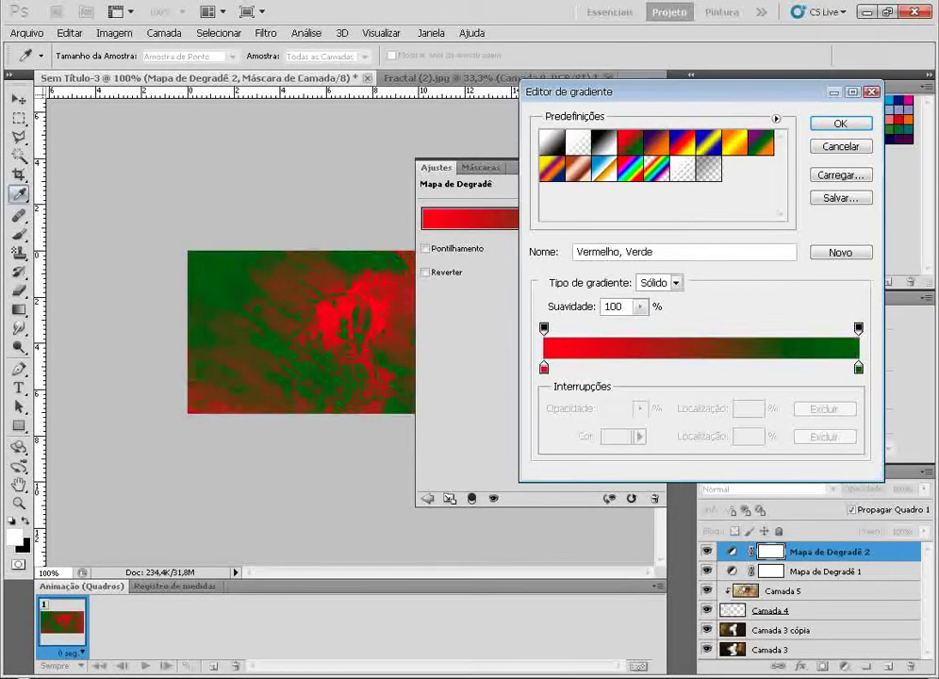
left_click(656, 142)
left_click(681, 142)
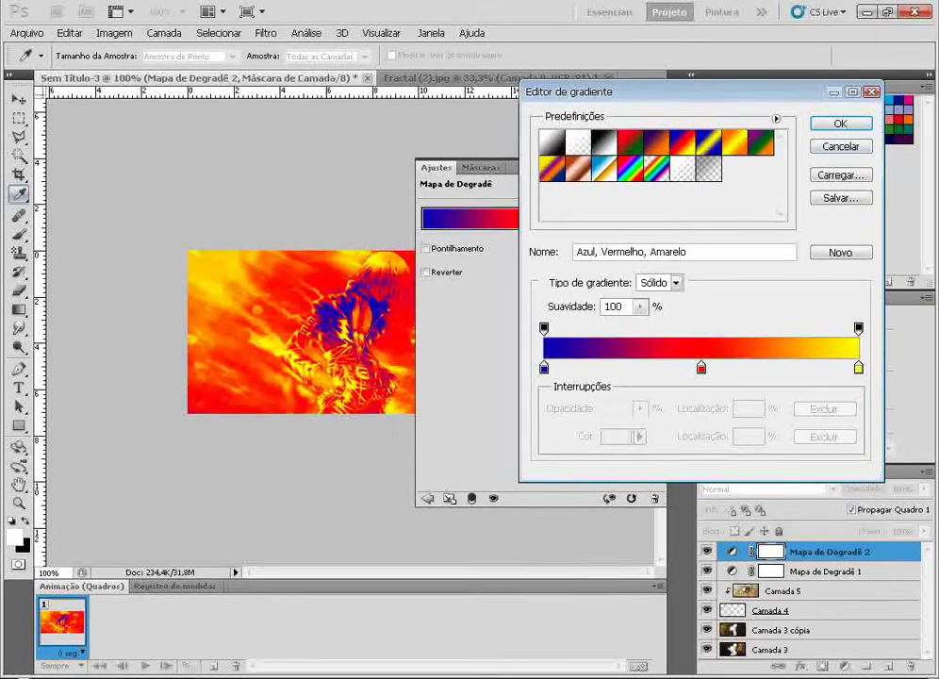
left_click(840, 124)
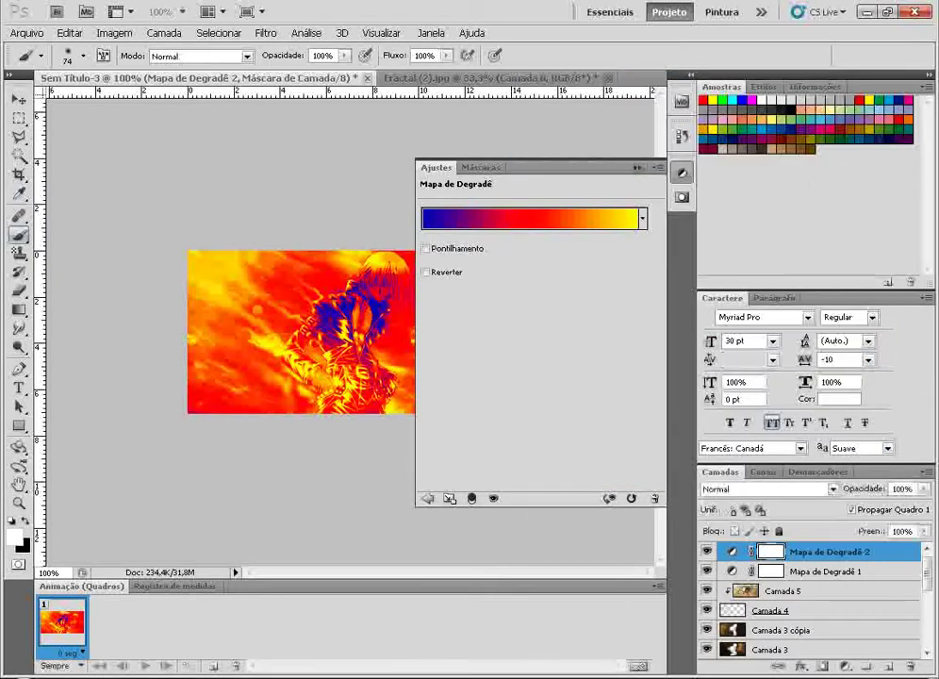
left_click(638, 168)
Blend Mapa de Degradê 2 as Luz Indireta at 20% opacity and compare the image with and without it
left_click(769, 489)
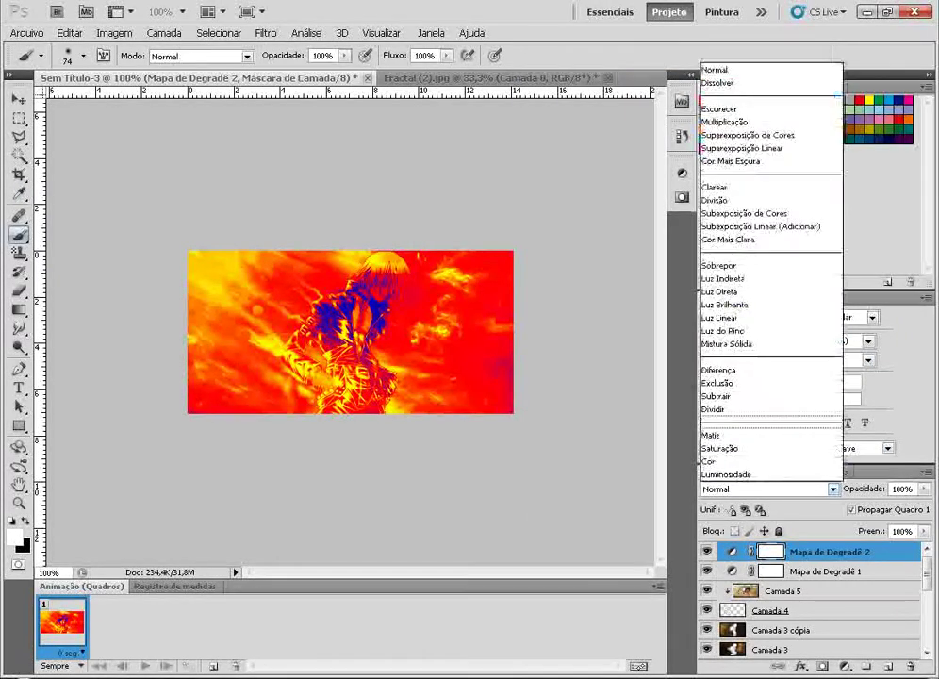
left_click(754, 278)
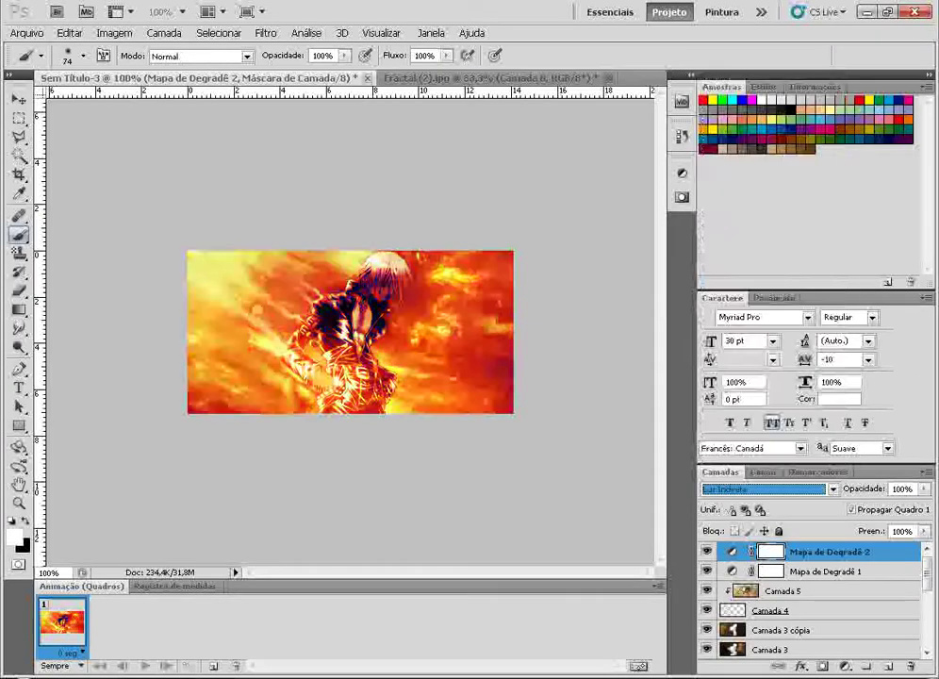
left_click(924, 489)
left_click_drag(923, 505, 858, 505)
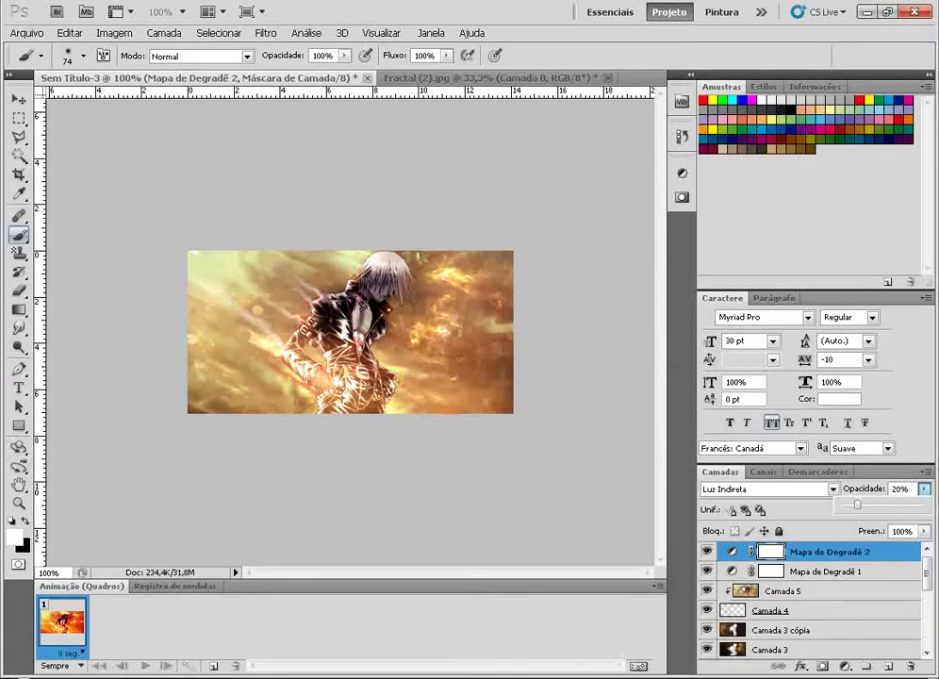
left_click(707, 552)
left_click(707, 550)
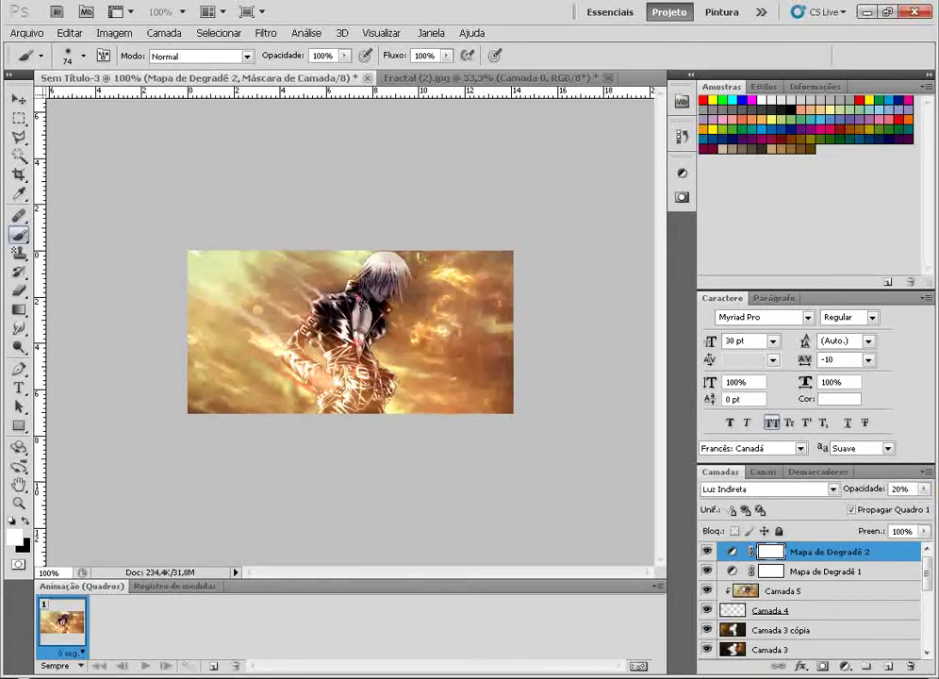
left_click(732, 552)
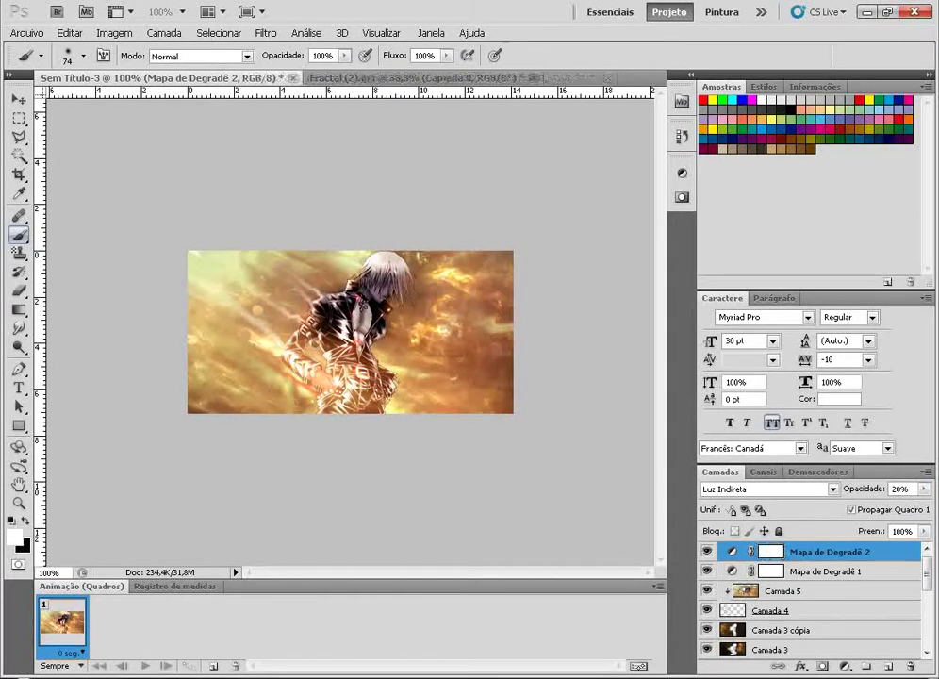
left_click(707, 551)
left_click(707, 551)
Switch to the standard Eraser tool with Mapa de Degradê 2 as the active layer
left_click(19, 291)
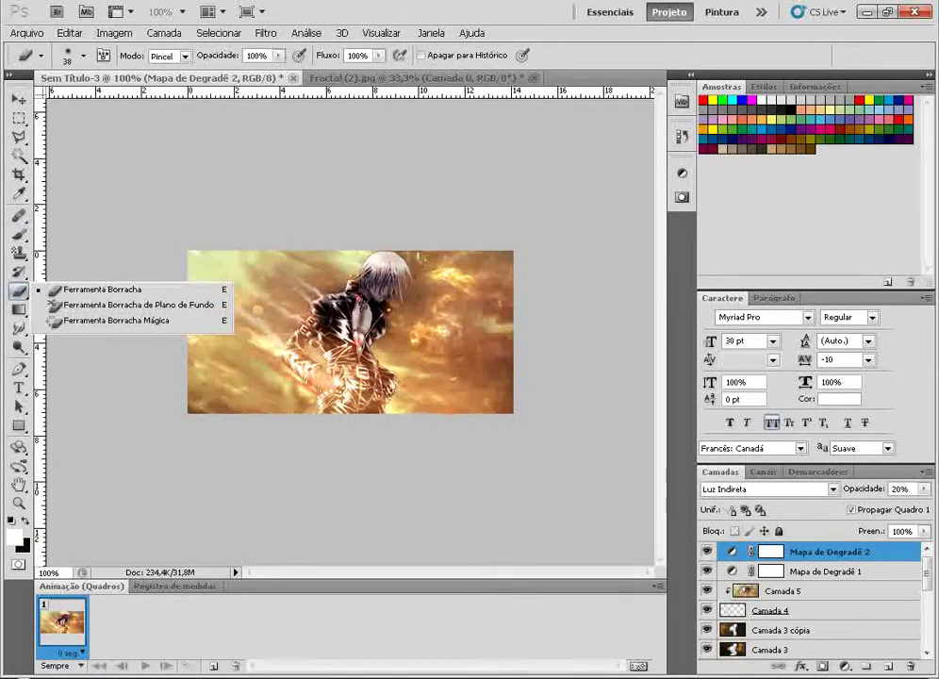
left_click(102, 290)
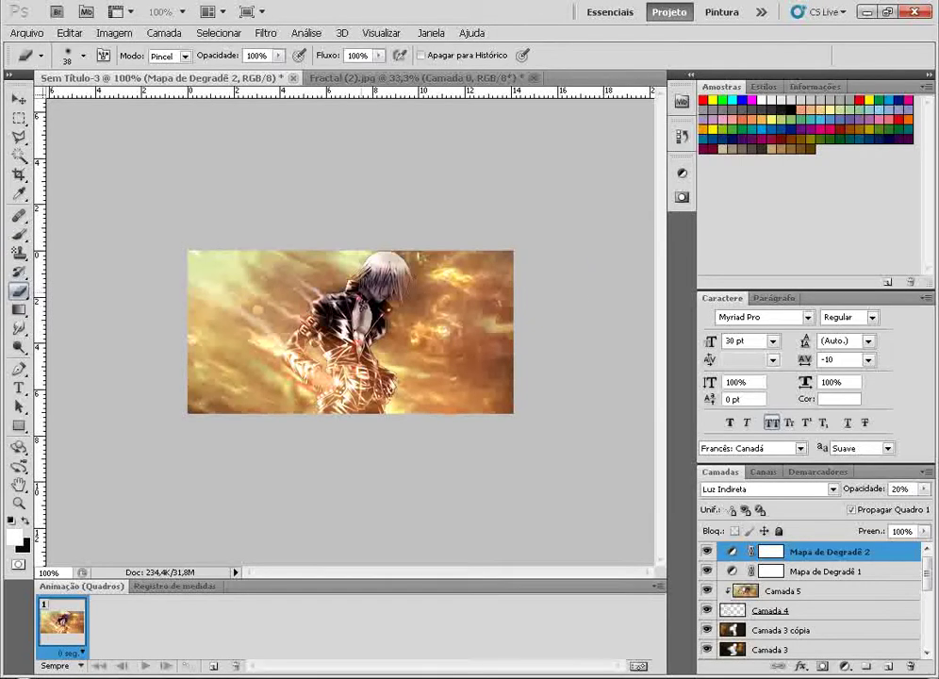
left_click(495, 319)
left_click(452, 277)
Add a Filtro de Fotos adjustment layer using Filtro de Aquecimento (85) with a raised density and luminosity preserved
left_click(845, 665)
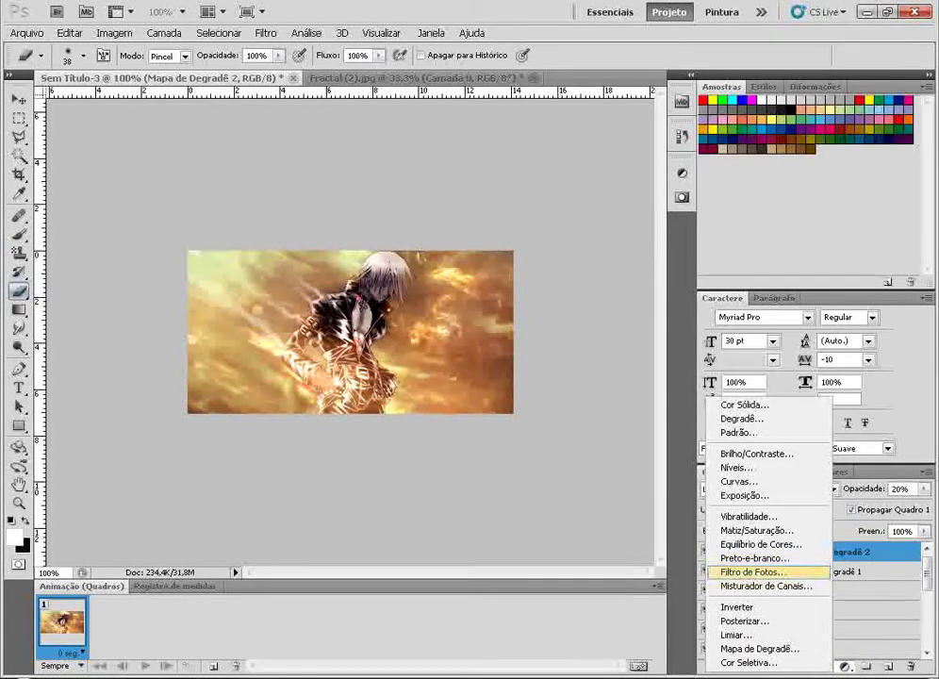
left_click(752, 571)
left_click_drag(480, 297, 599, 297)
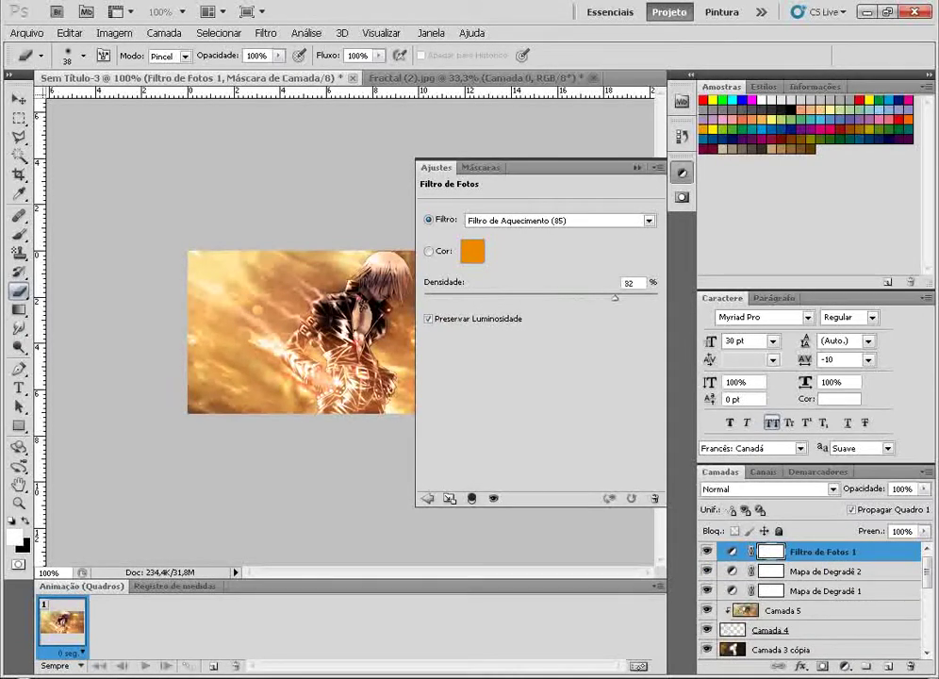
left_click_drag(606, 297, 587, 297)
left_click(638, 167)
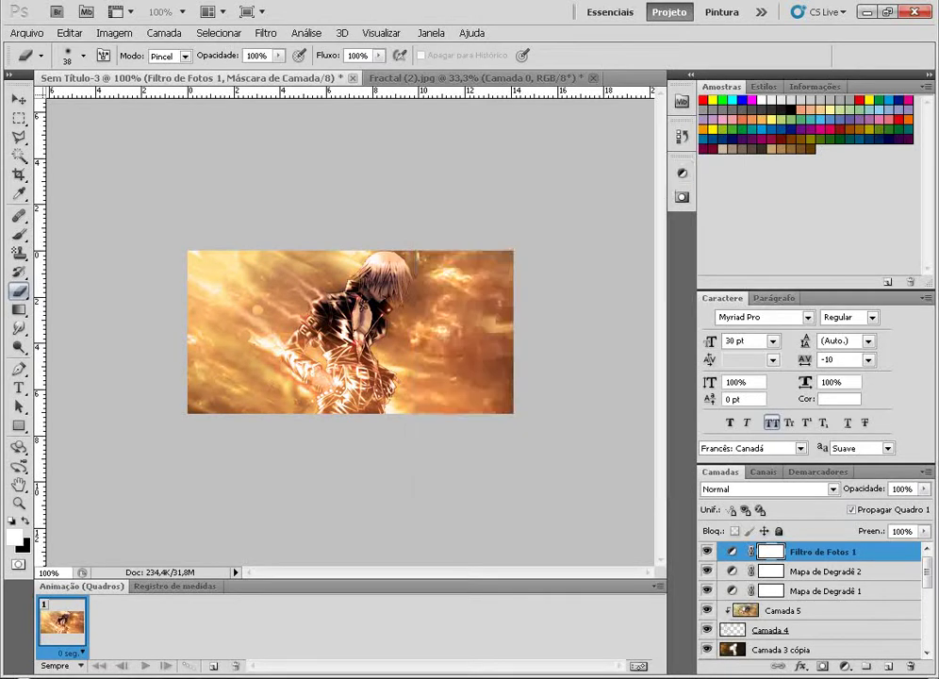
Try blending Filtro de Fotos 1 as Cor Mais Clara and compare the image with and without it
left_click(832, 490)
left_click(725, 304)
key("Up")
key("Up")
key("Down")
key("Down")
key("Down")
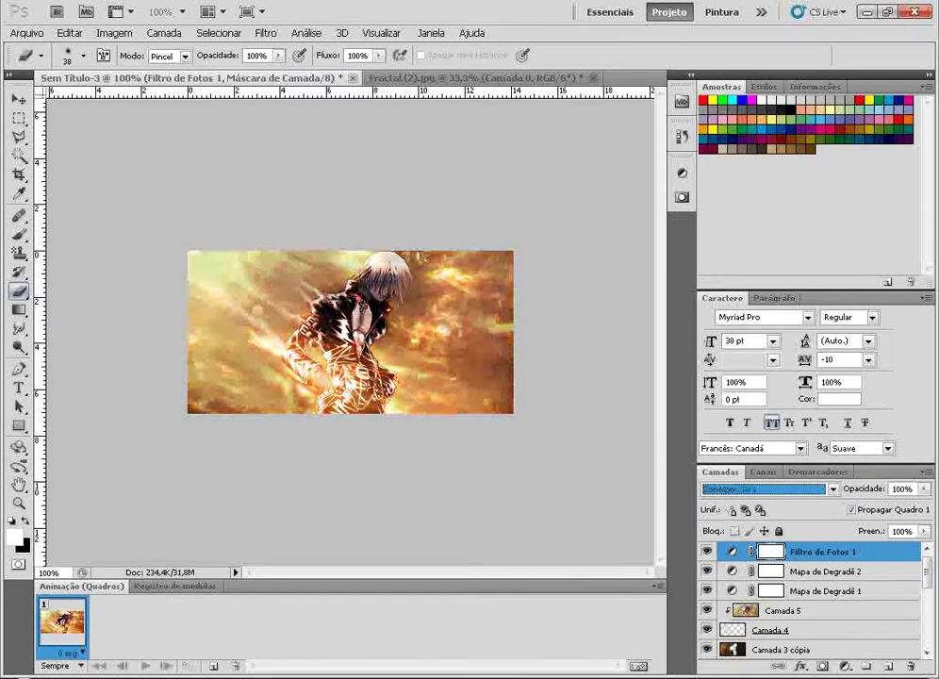
key("Down")
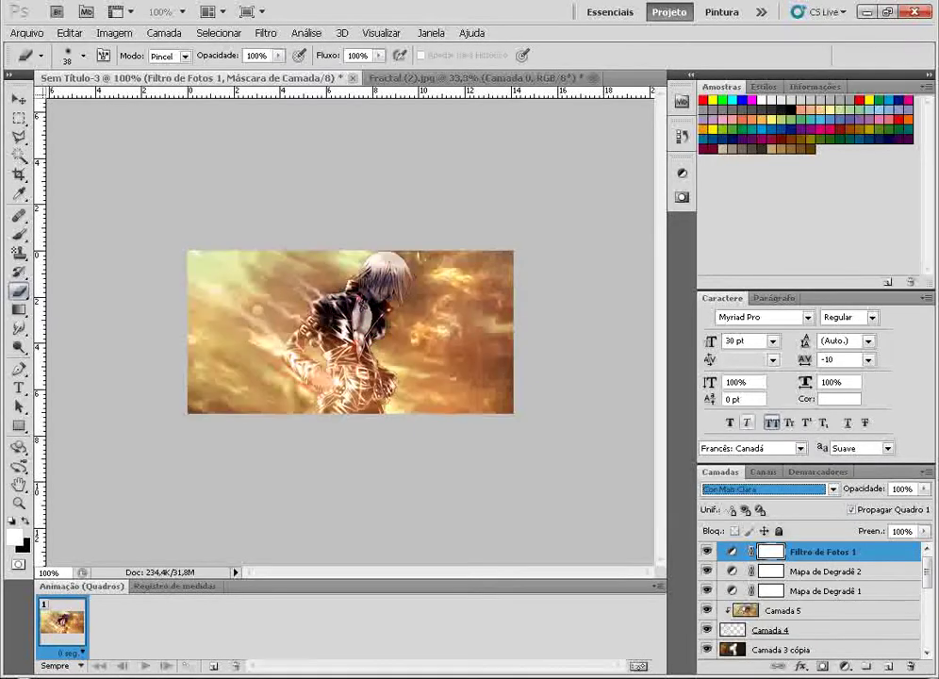
left_click(707, 551)
left_click(707, 551)
Blend Filtro de Fotos 1 as Sobrepor at 16% opacity and compare the image with and without it
left_click(834, 489)
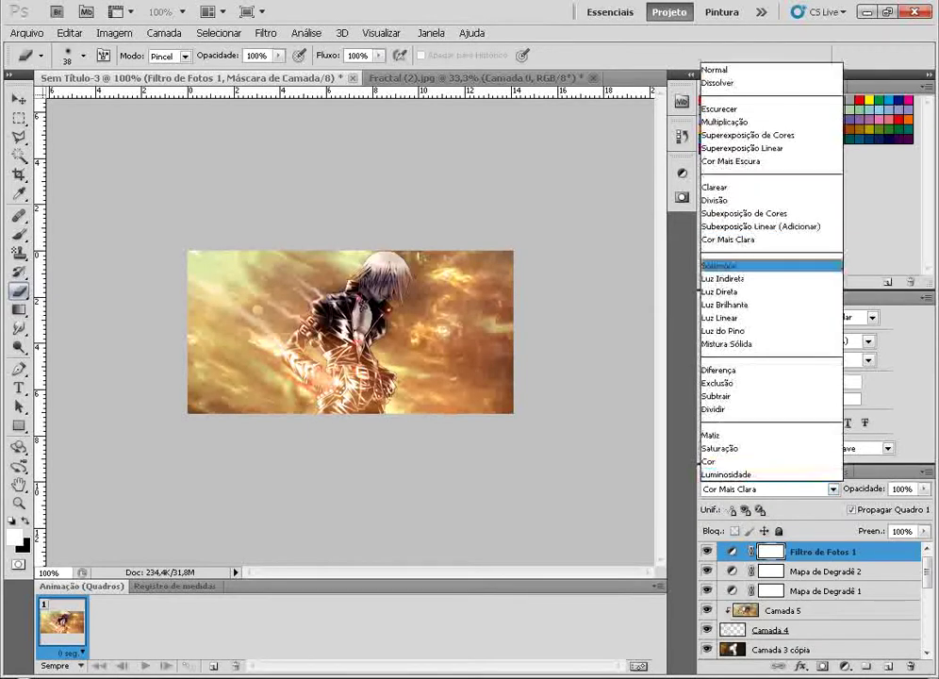
left_click(764, 264)
left_click(824, 551)
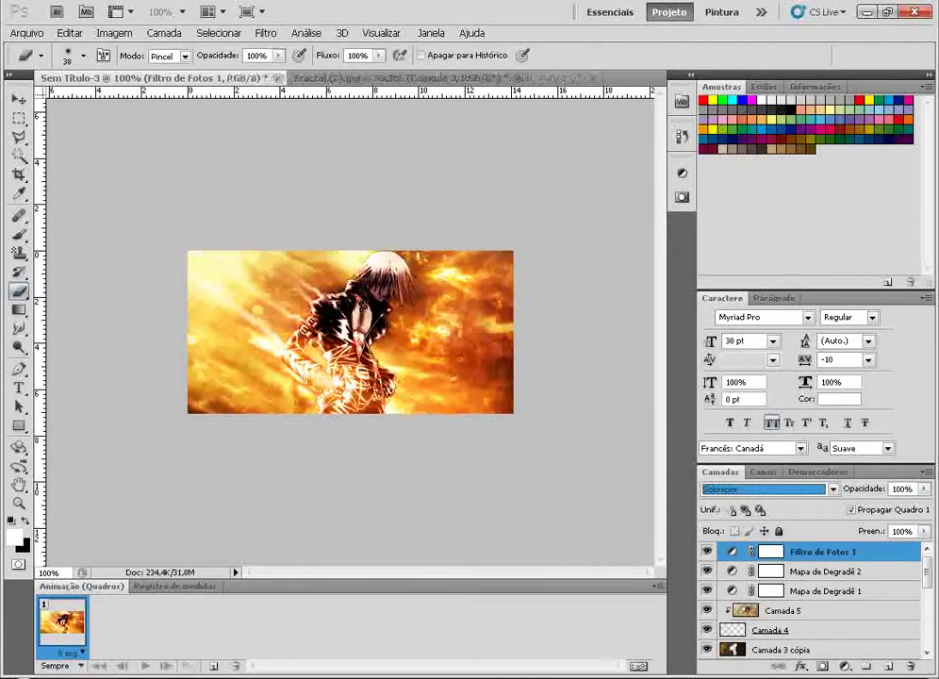
left_click(924, 489)
left_click_drag(924, 506, 848, 505)
left_click(707, 552)
left_click(707, 551)
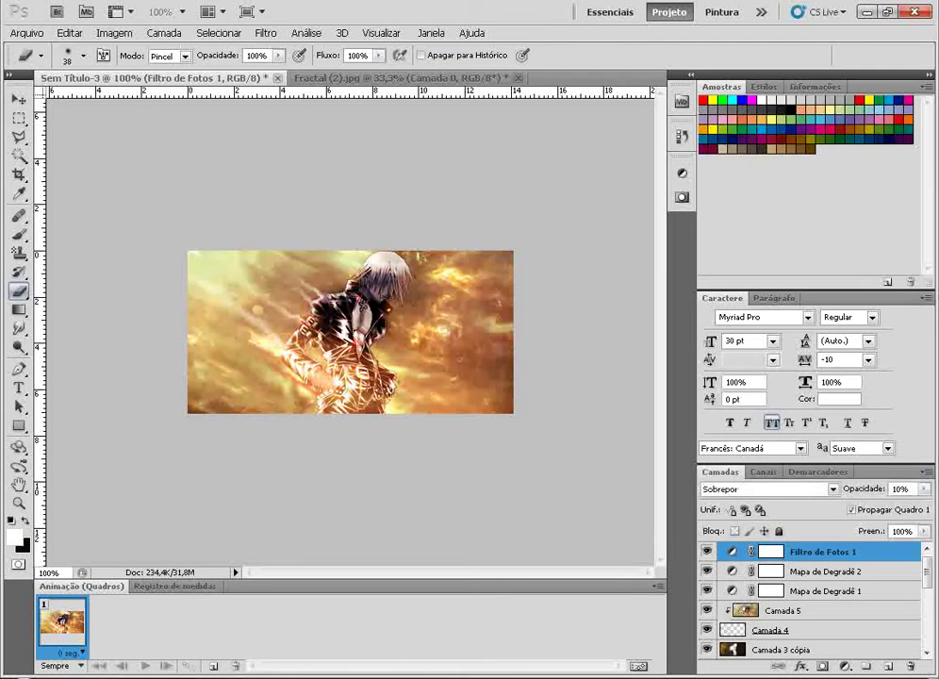
left_click(707, 552)
left_click(923, 488)
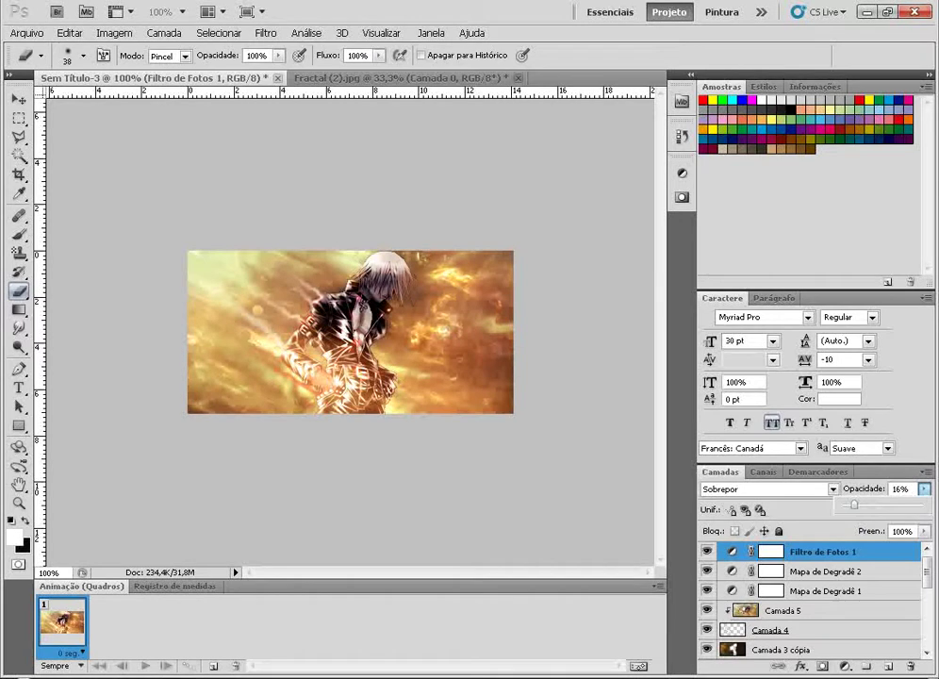
left_click(707, 552)
left_click(707, 551)
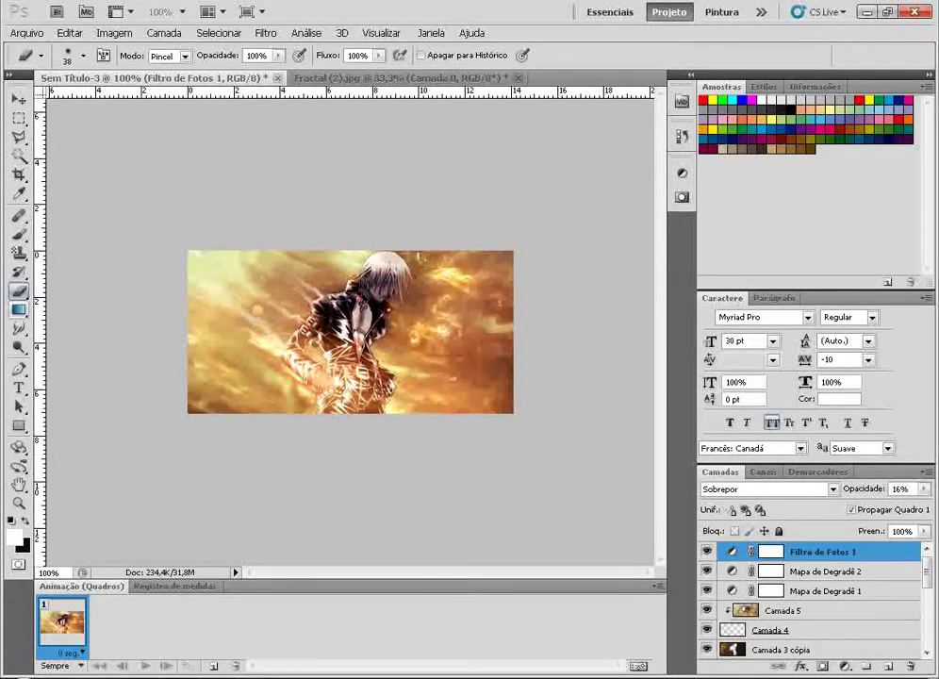
Look through the layer stack from Camada 4 down to Camada 1 cópia 3 and check their blend settings
right_click(19, 292)
left_click(783, 630)
scroll(783, 629, "down", 2)
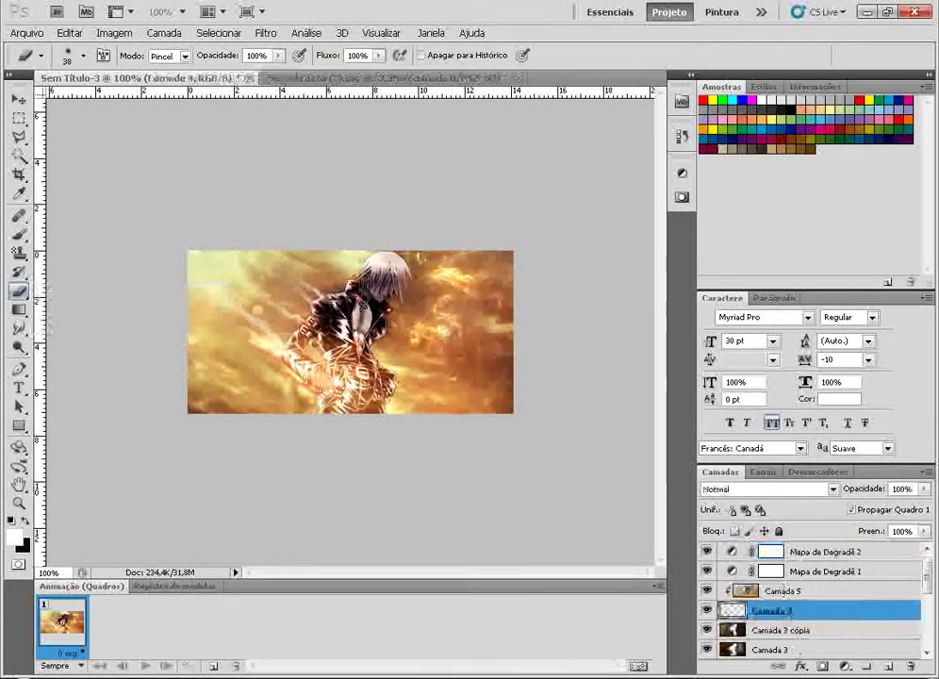
scroll(783, 629, "up", 1)
scroll(792, 622, "down", 6)
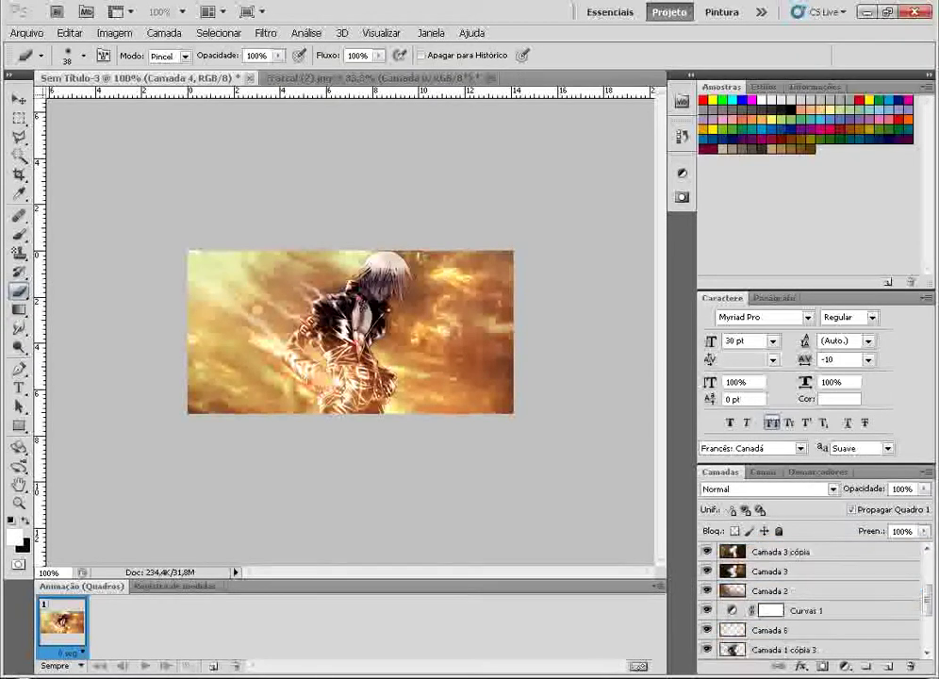
left_click(792, 611)
scroll(792, 611, "up", 3)
scroll(800, 603, "up", 4)
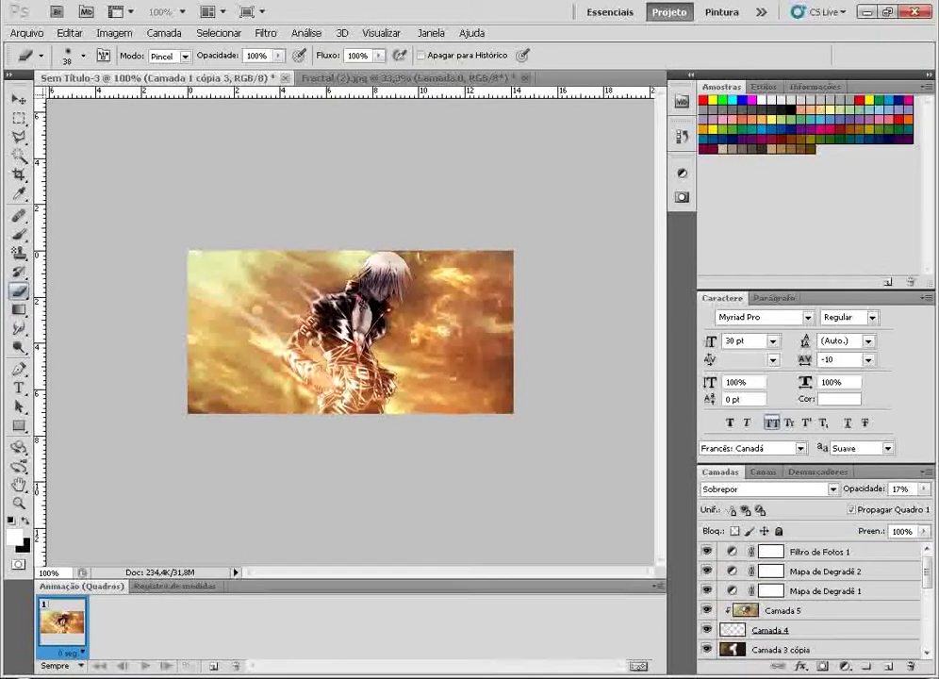
Erase the character area from the masks of Filtro de Fotos 1, Mapa de Degradê 2 and Mapa de Degradê 1
left_click(818, 551)
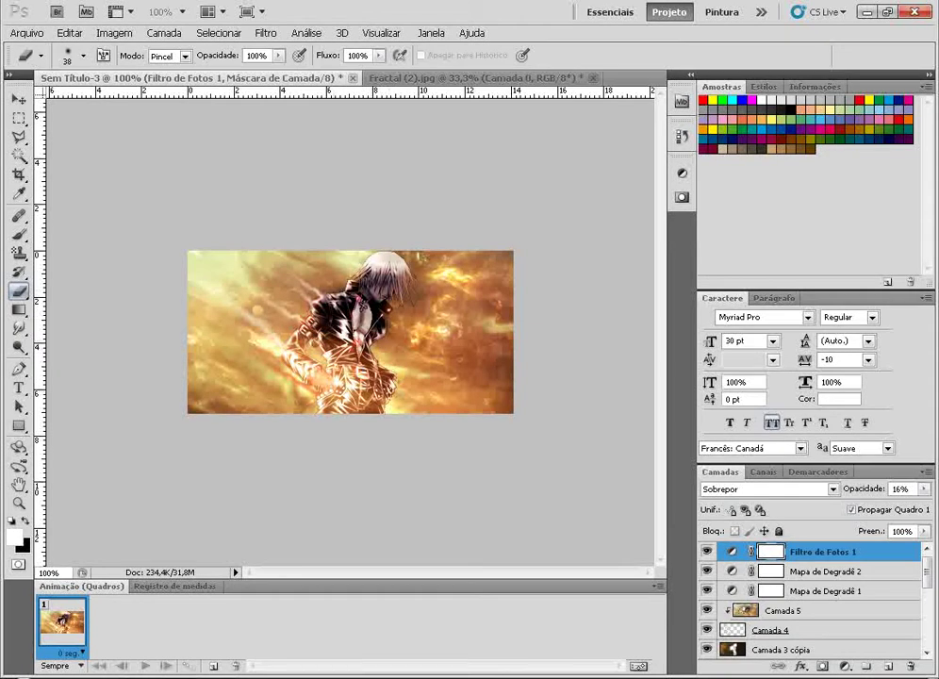
left_click_drag(385, 273, 354, 396)
left_click(829, 571)
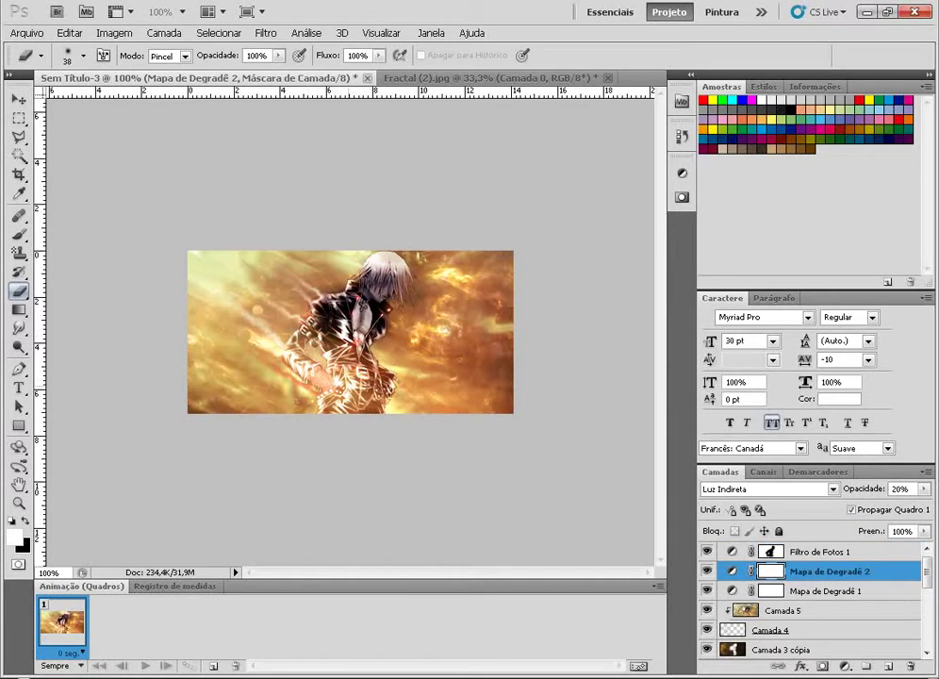
left_click_drag(384, 273, 353, 391)
left_click(827, 591)
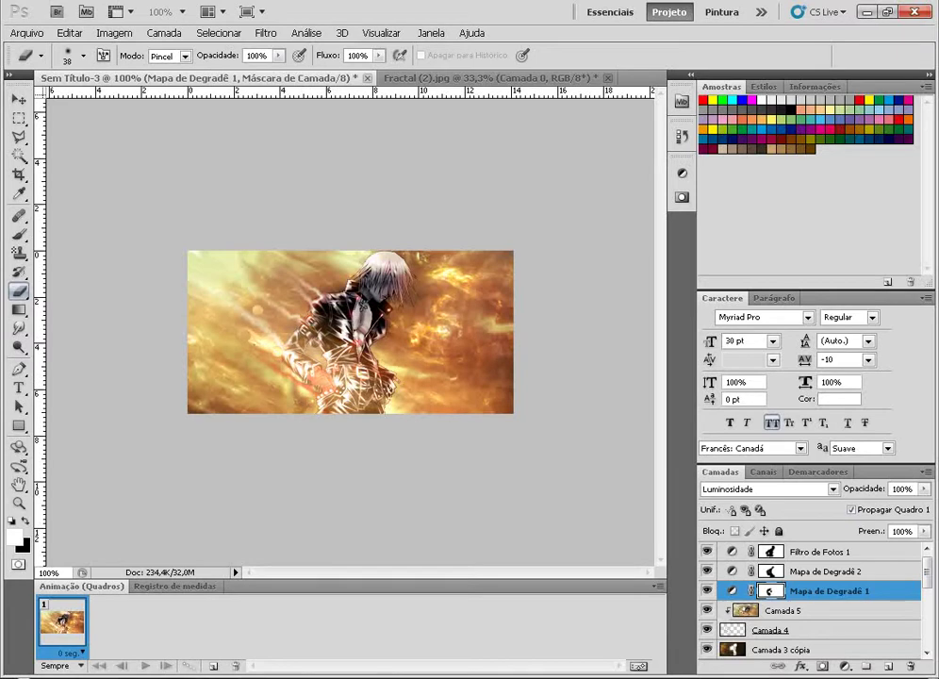
Add a second Filtro de Fotos adjustment layer above Filtro de Fotos 1 with a pure red colour at 74% density
left_click(820, 551)
left_click(845, 666)
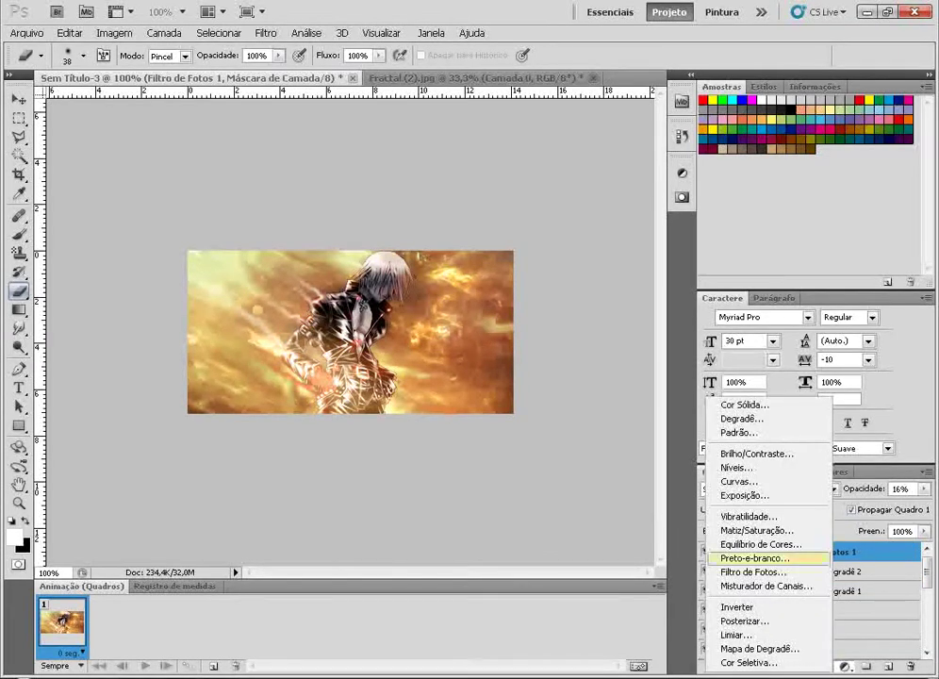
left_click(752, 571)
left_click(472, 251)
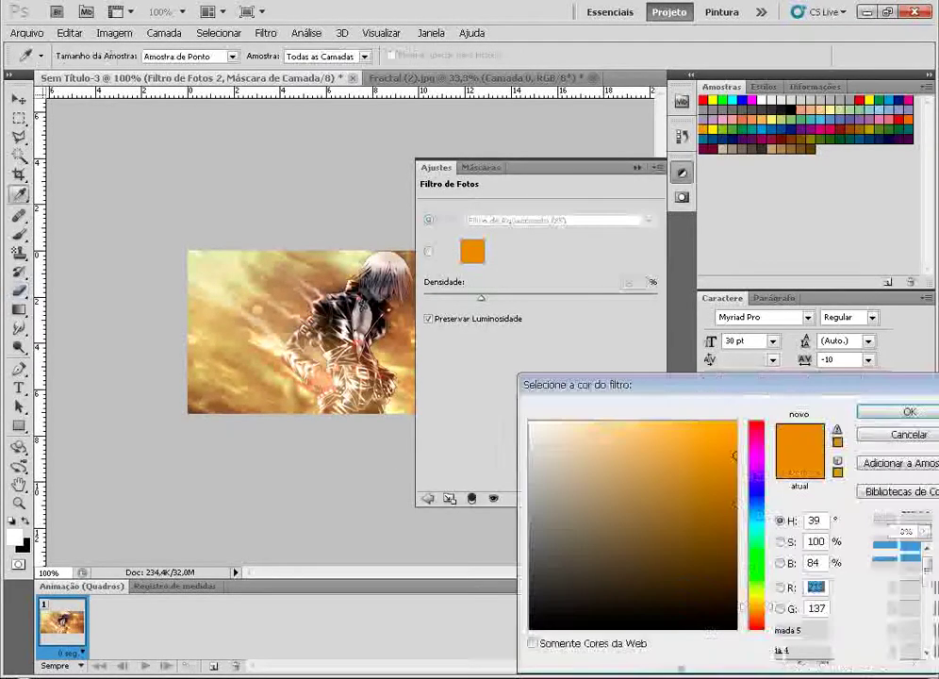
left_click_drag(757, 430, 757, 423)
left_click(736, 422)
left_click(905, 412)
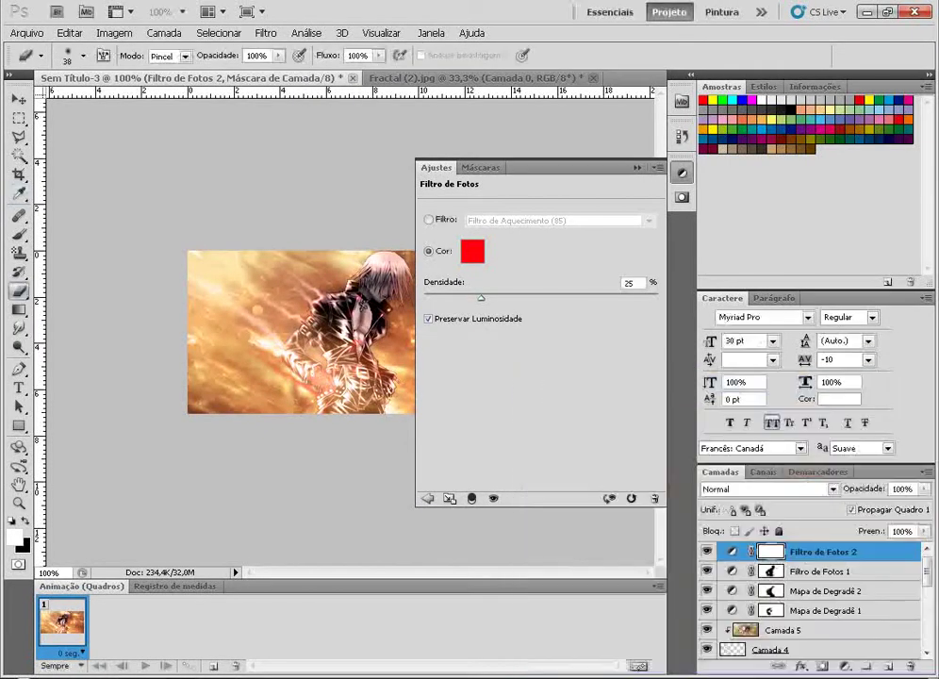
left_click_drag(481, 298, 597, 297)
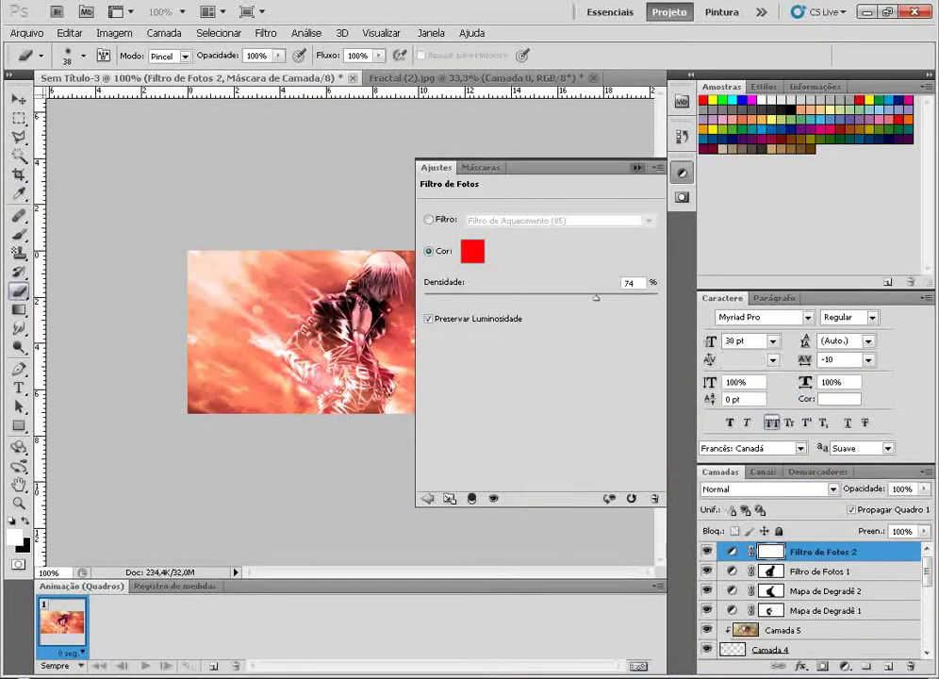
left_click(637, 168)
Blend Filtro de Fotos 2 as Sobrepor at 28% opacity and erase the character area from its mask
left_click(833, 490)
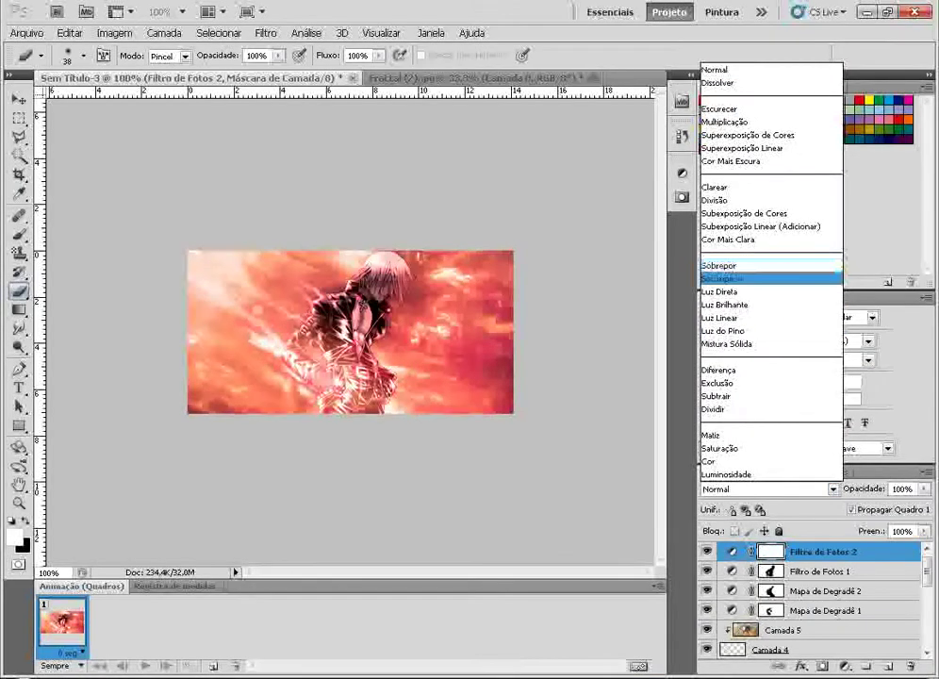
left_click(724, 276)
left_click(766, 488)
left_click(714, 266)
left_click(925, 489)
left_click_drag(922, 506, 864, 506)
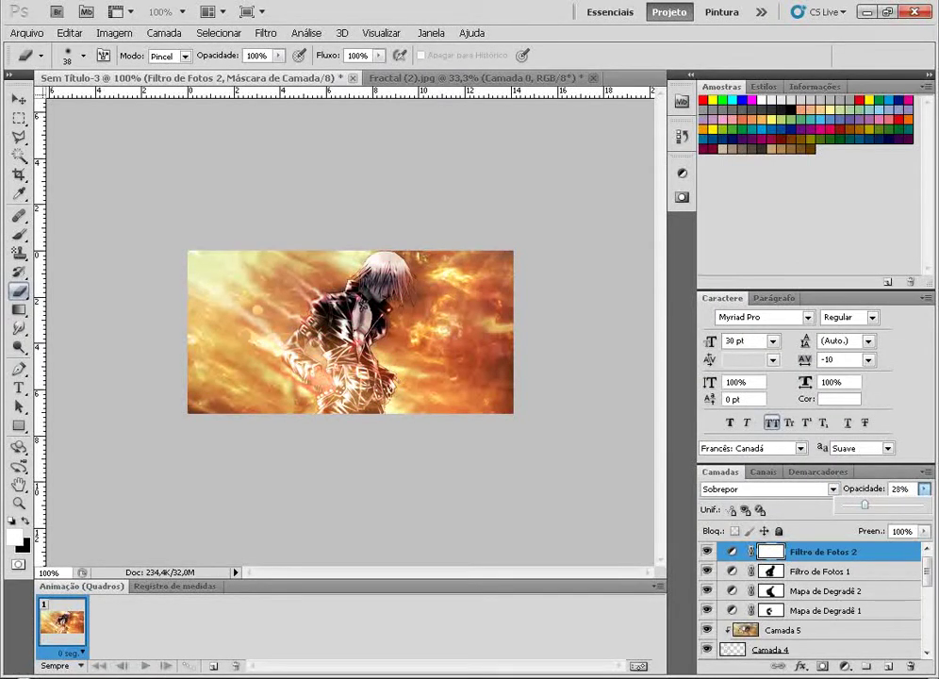
key("Return")
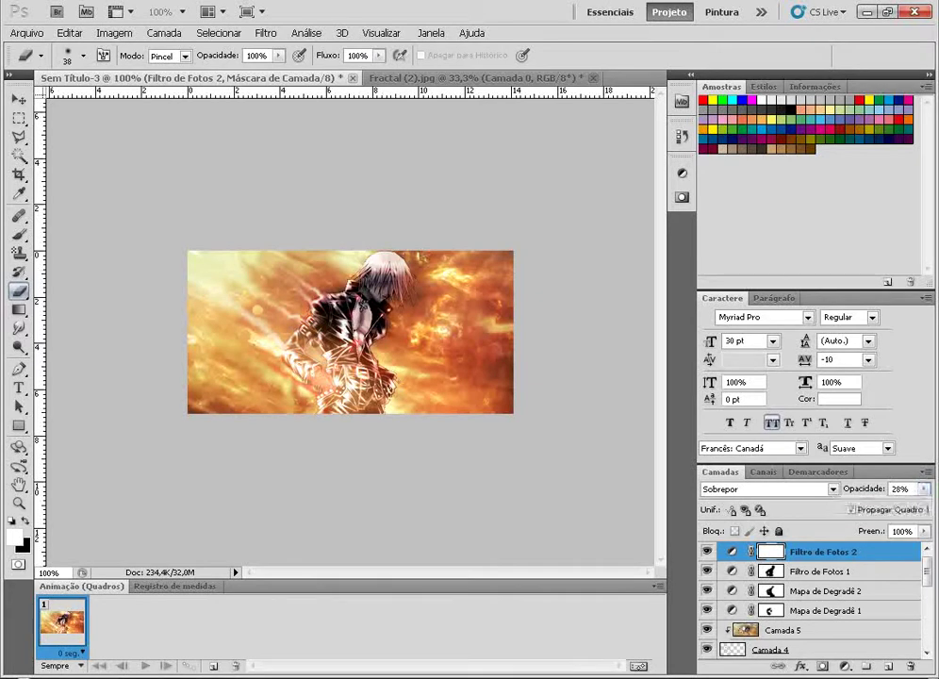
left_click_drag(386, 276, 363, 304)
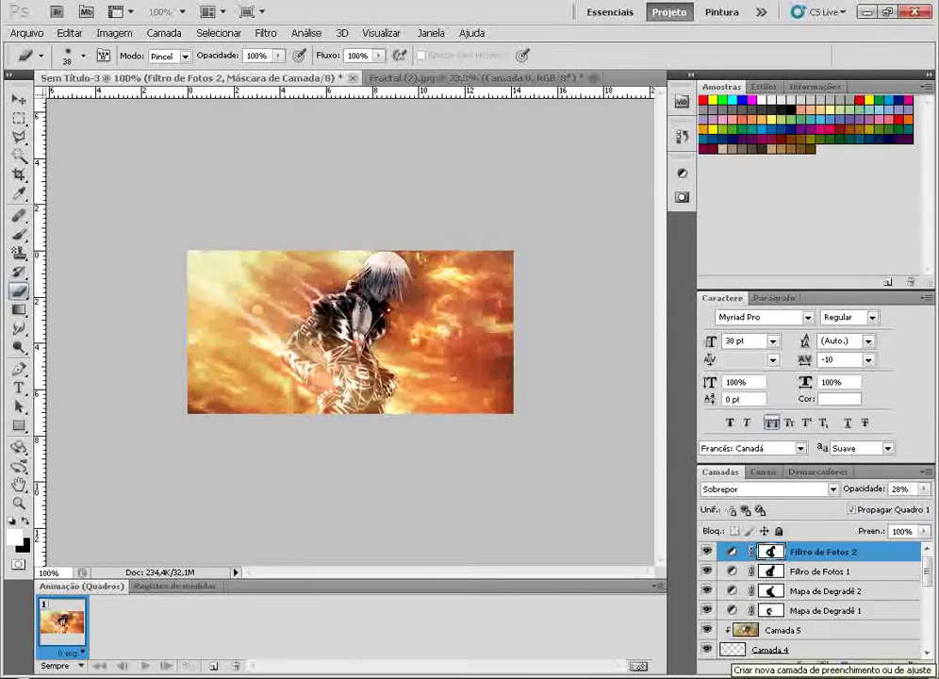
Paint a soft near-black vignette around the banner's corners and edges on a new layer
left_click(886, 665)
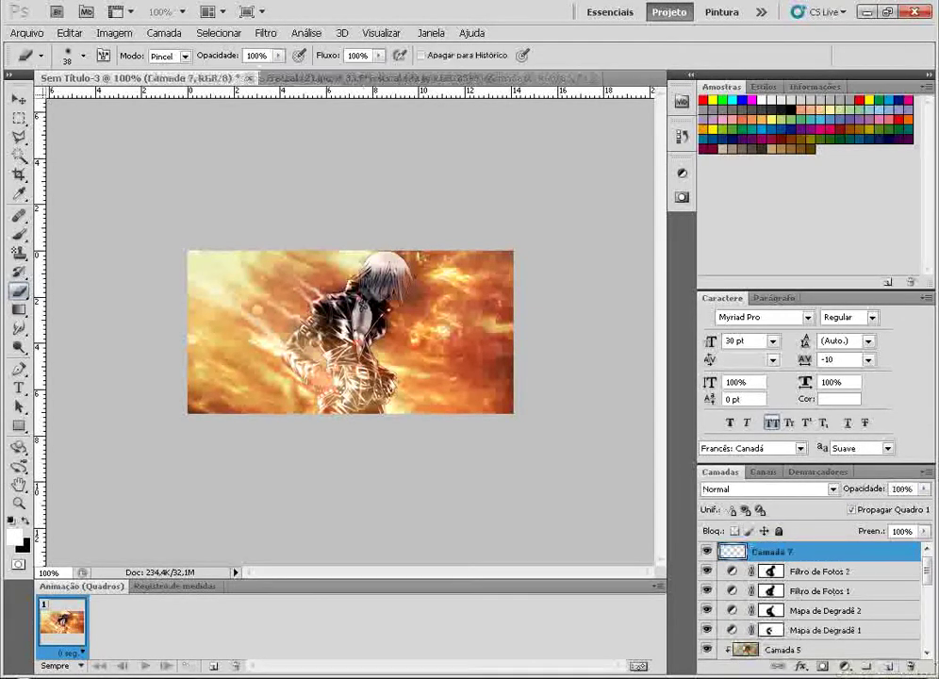
left_click(18, 235)
left_click(14, 536)
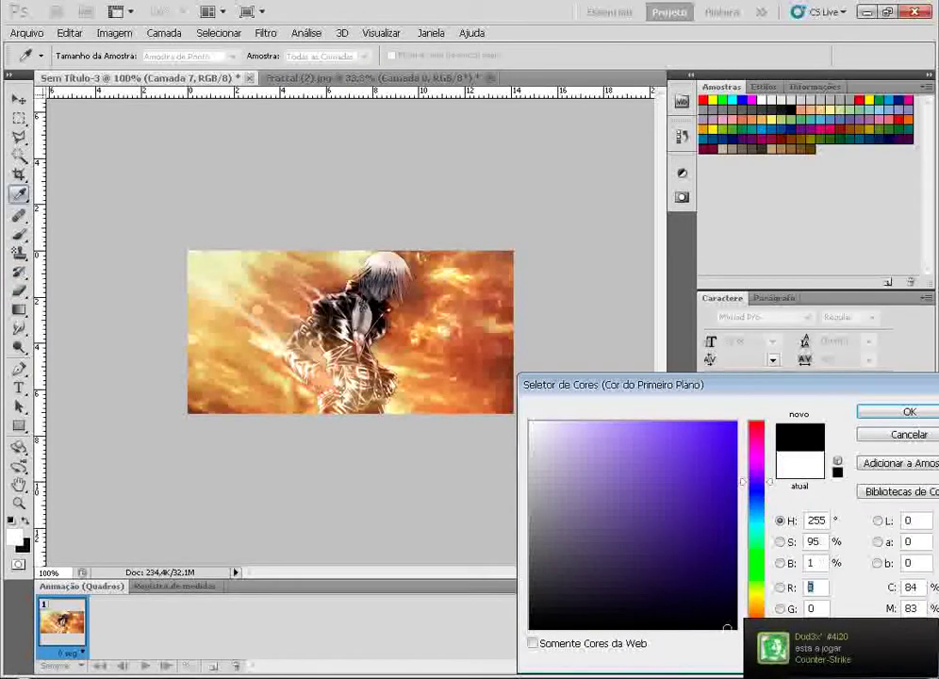
left_click(645, 591)
left_click(530, 611)
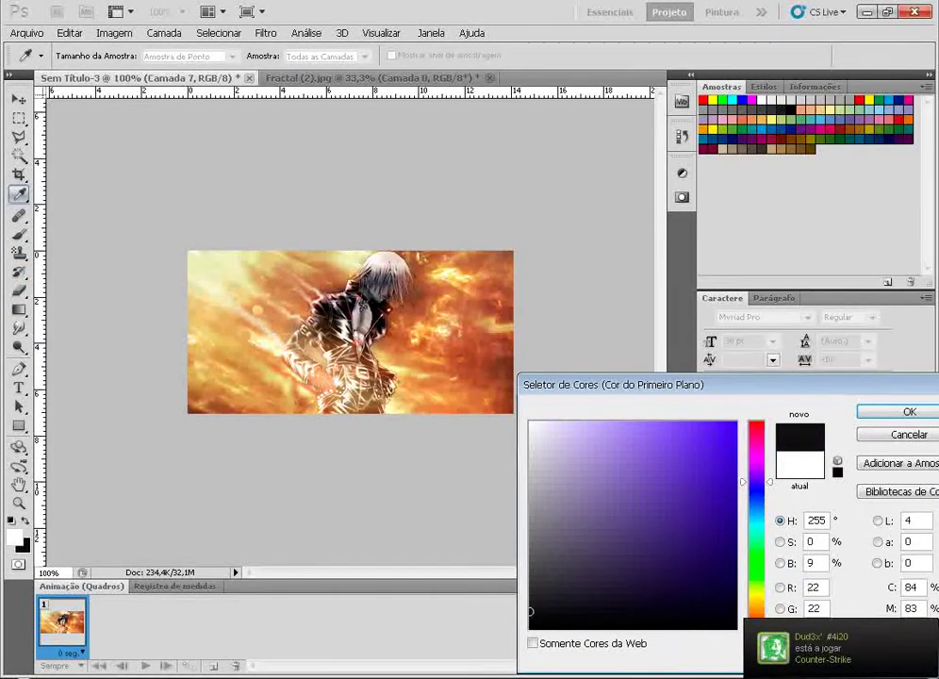
key("Return")
key("b")
mouse_move(213, 247)
left_mouse_down()
mouse_move(179, 289)
mouse_move(174, 376)
mouse_move(236, 429)
mouse_move(498, 420)
mouse_move(519, 402)
mouse_move(521, 271)
mouse_move(407, 229)
left_mouse_up()
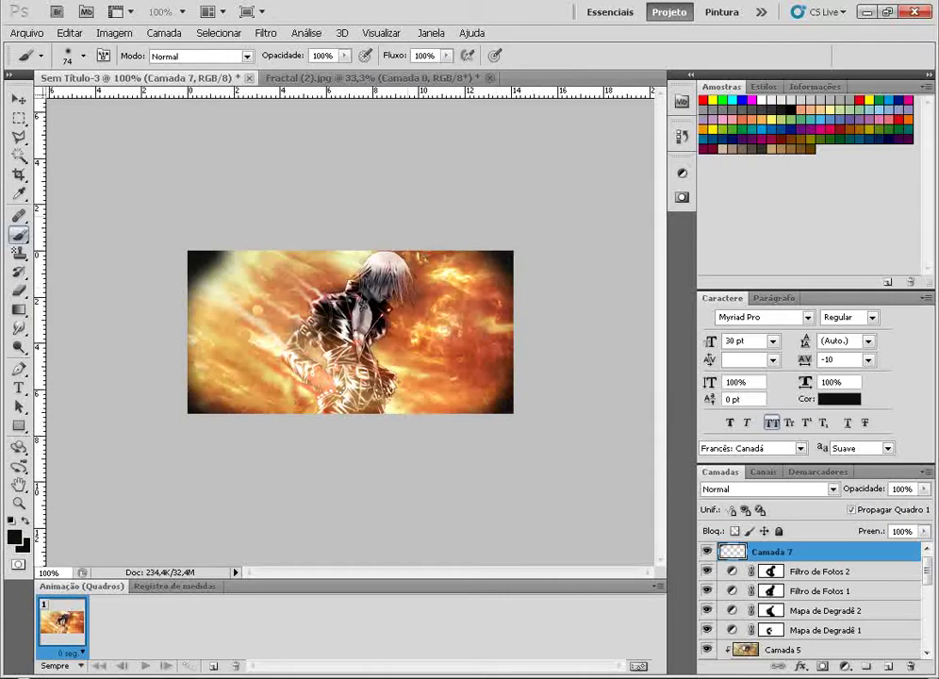
left_click_drag(288, 228, 196, 229)
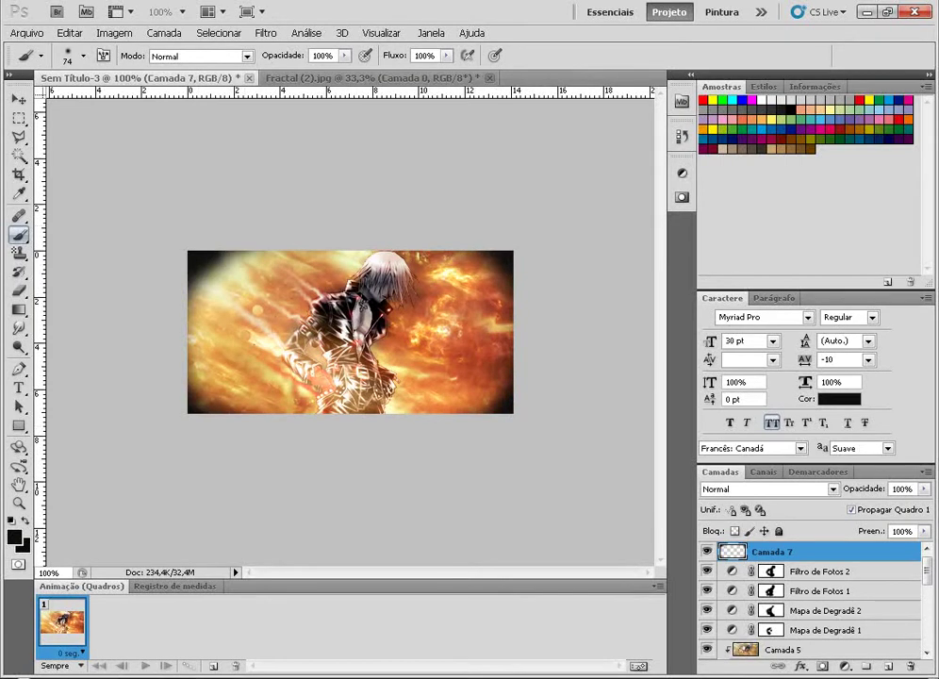
Blend Camada 7 as Luz Indireta and paint more dark strokes over the background around the character
left_click(769, 489)
left_click(754, 265)
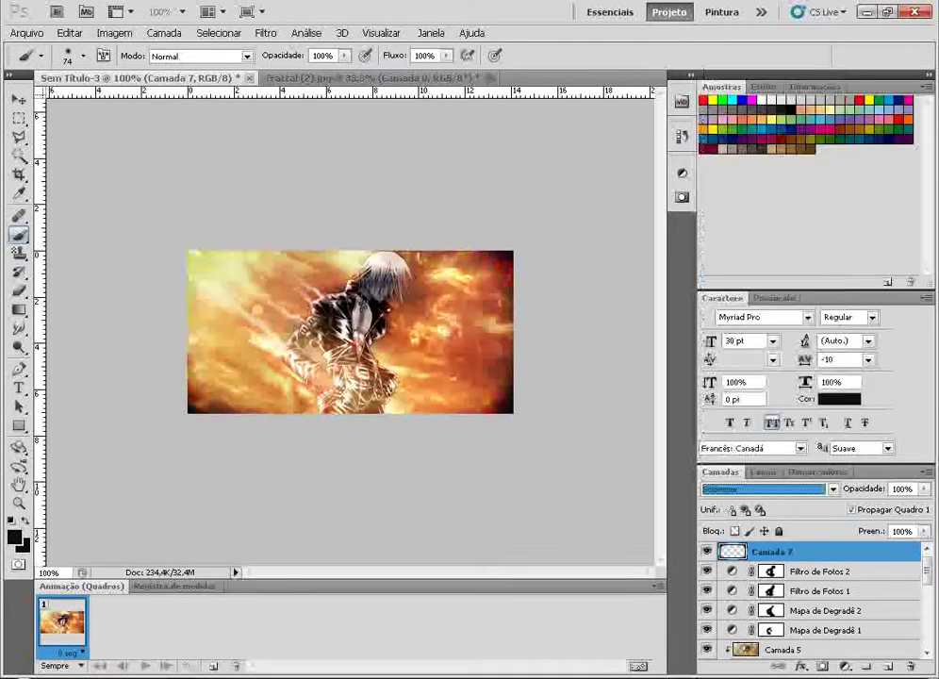
key("Down")
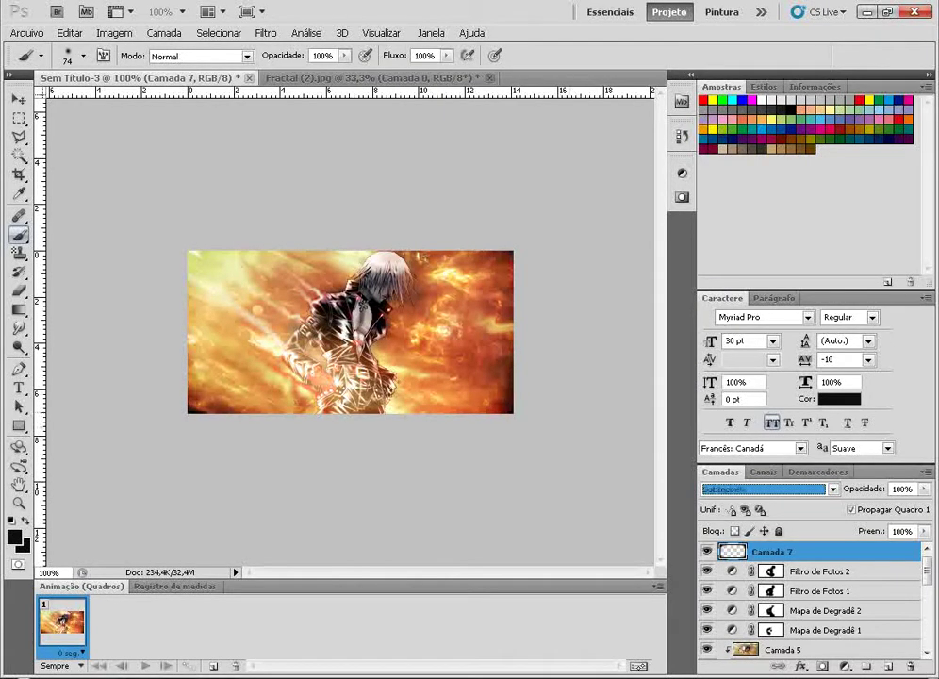
key("Down")
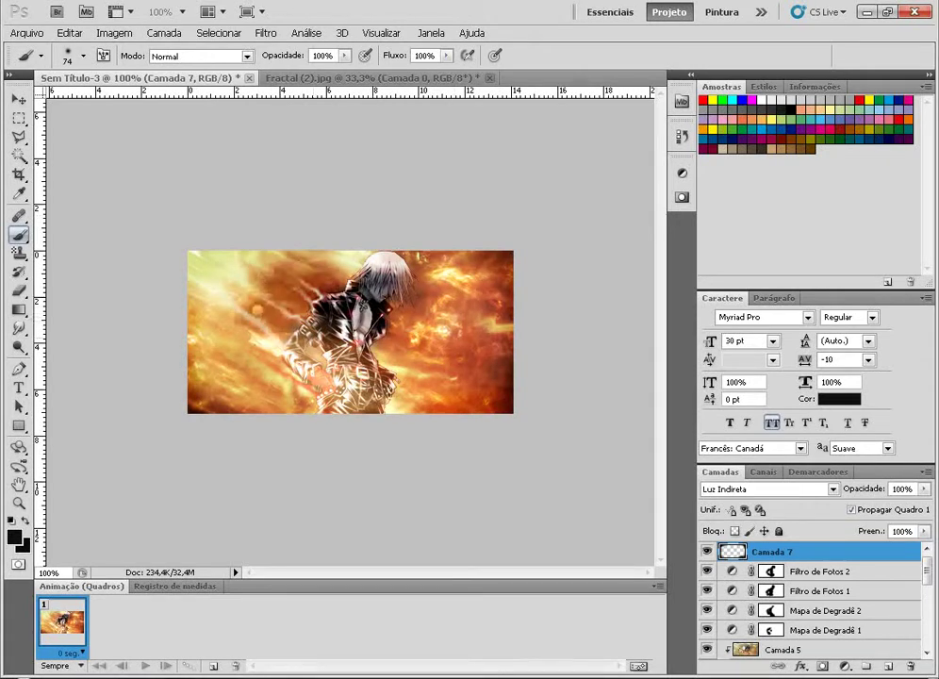
mouse_move(436, 284)
left_mouse_down()
mouse_move(465, 324)
mouse_move(360, 382)
mouse_move(234, 336)
mouse_move(222, 305)
left_mouse_up()
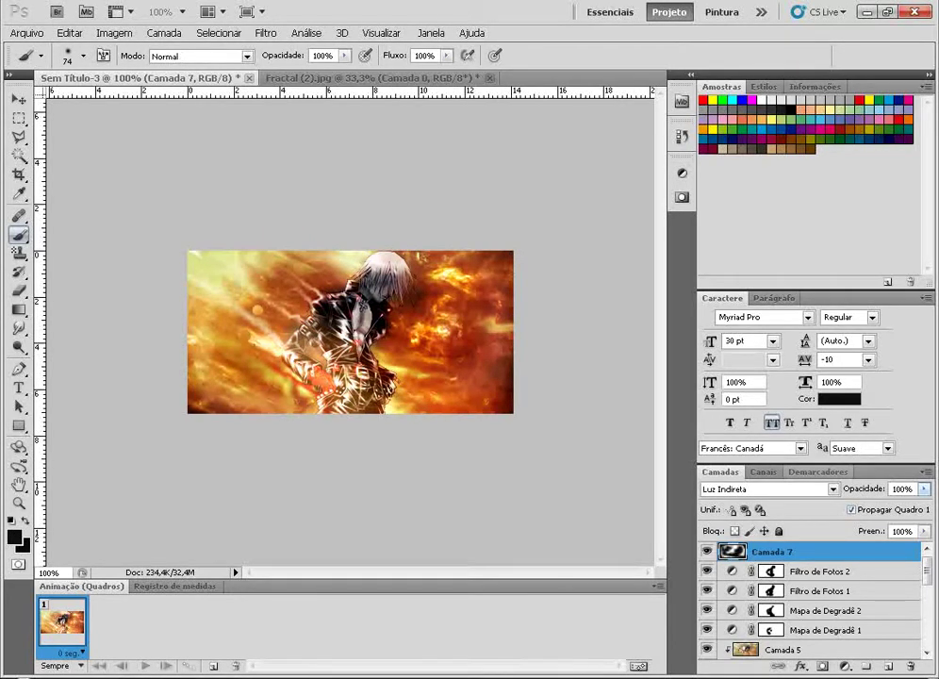
Try Camada 7 at 35% opacity, and delete the layer
left_click_drag(924, 489, 887, 506)
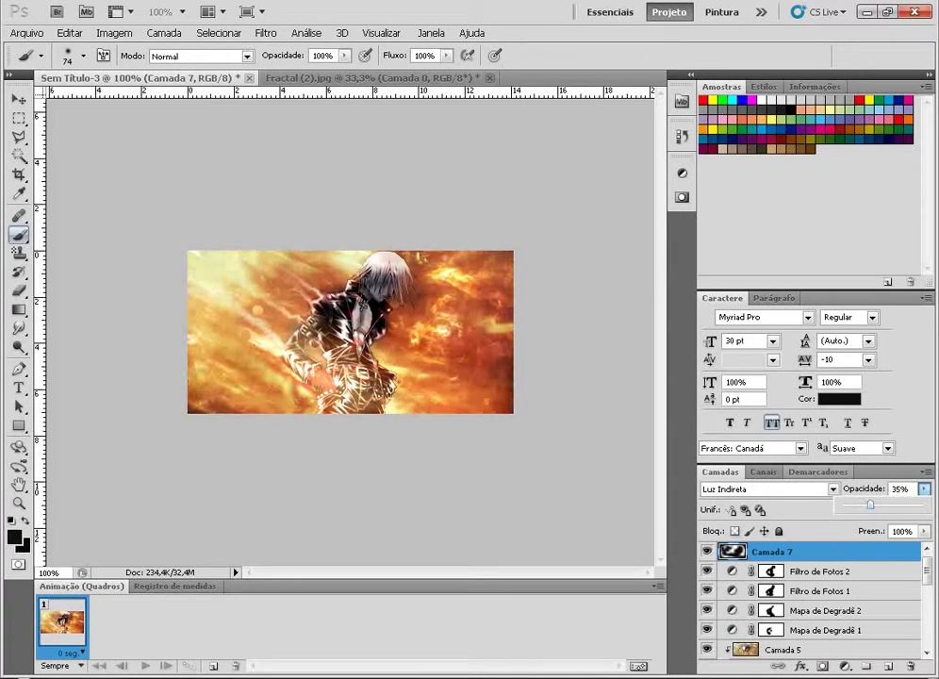
key("Return")
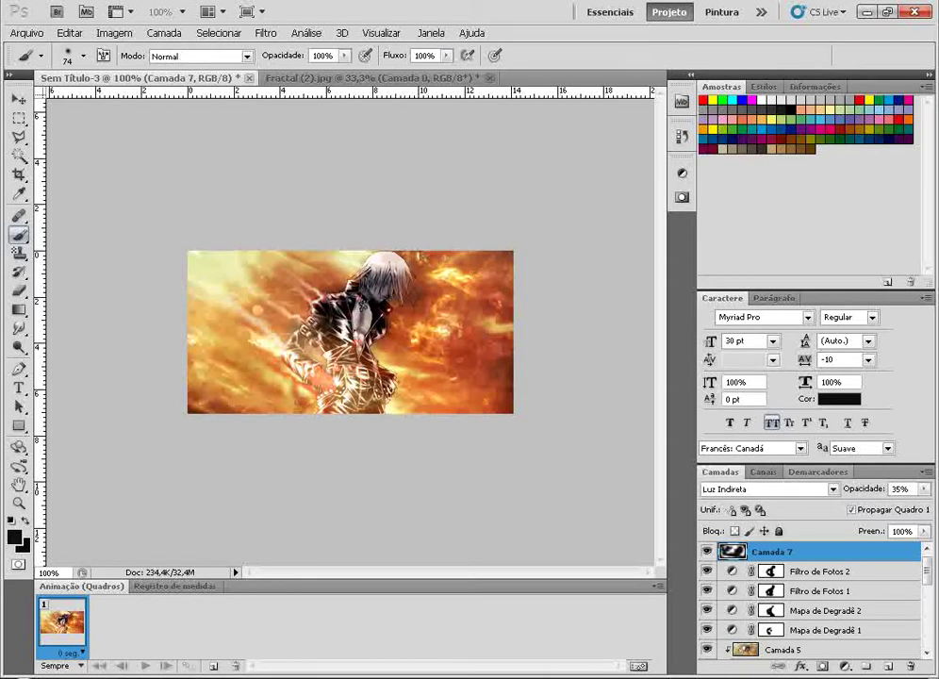
key("Delete")
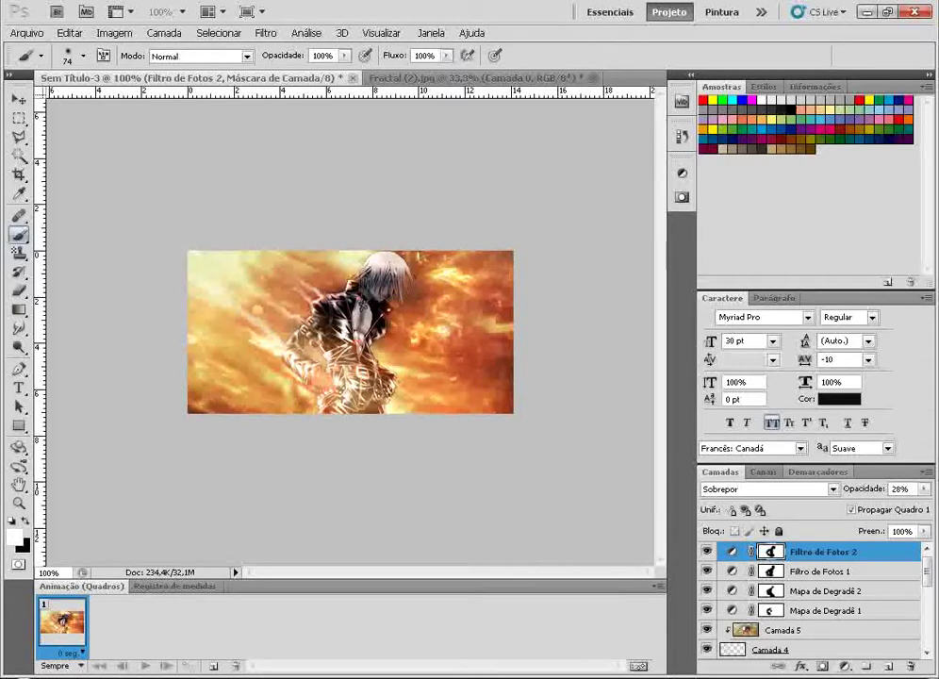
Add a Matiz/Saturação adjustment layer above Filtro de Fotos 2 with the saturation at -14
left_click(844, 665)
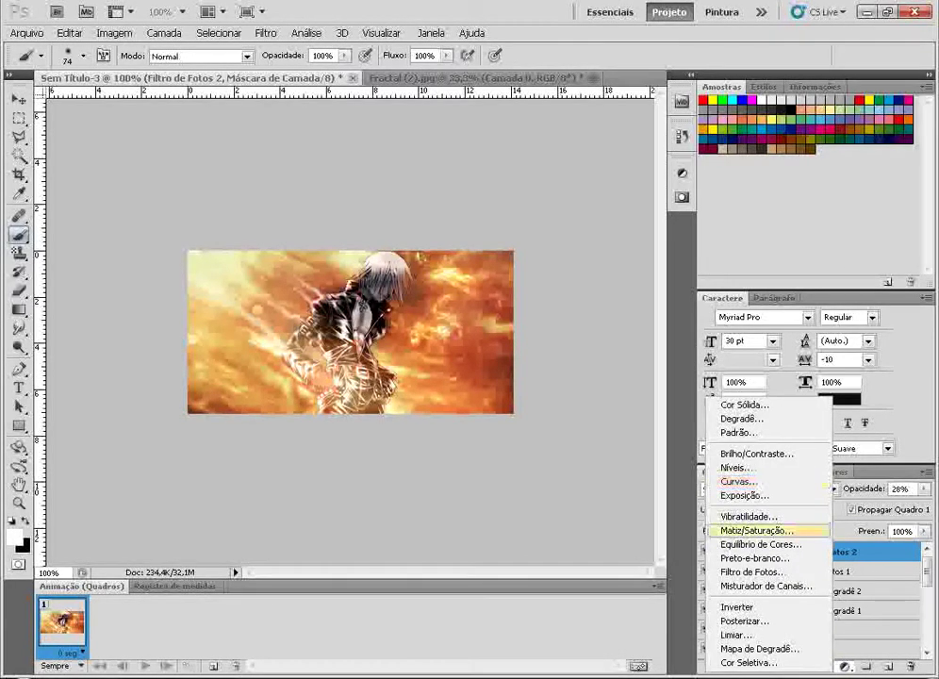
left_click(757, 530)
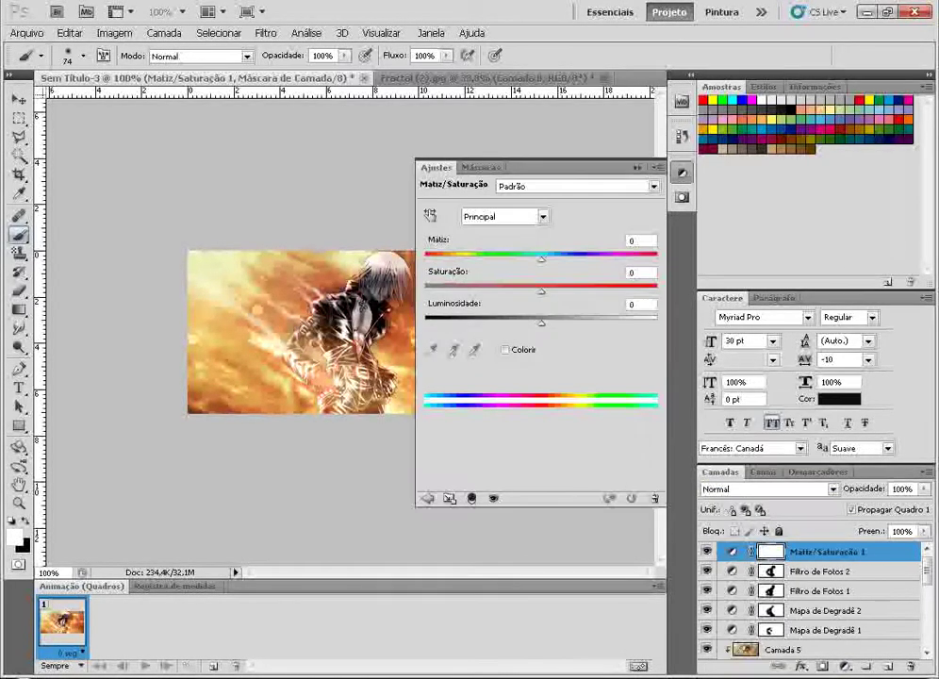
left_click_drag(541, 291, 536, 291)
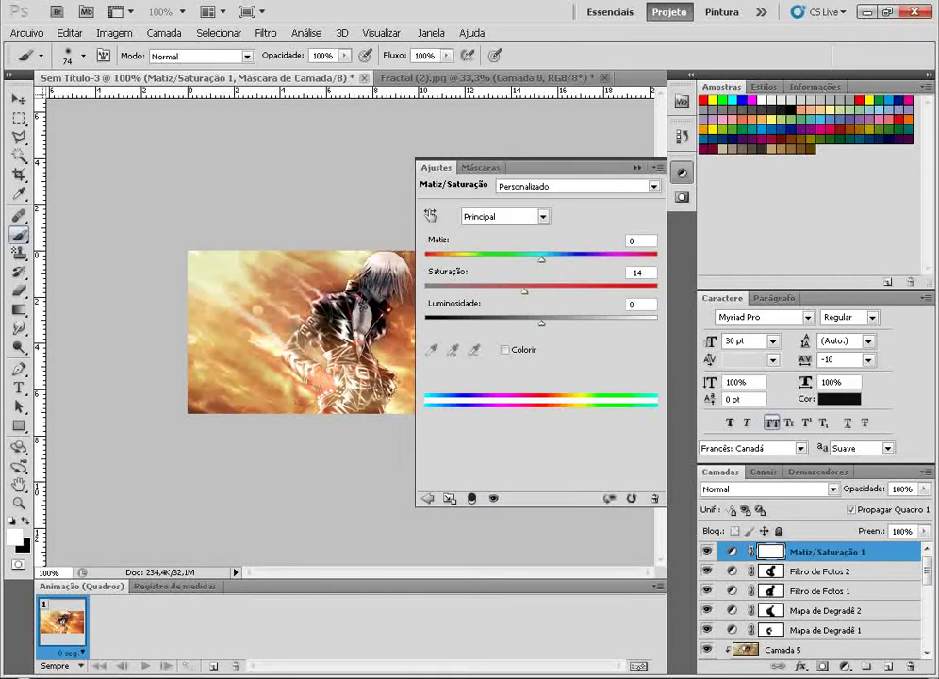
left_click(637, 168)
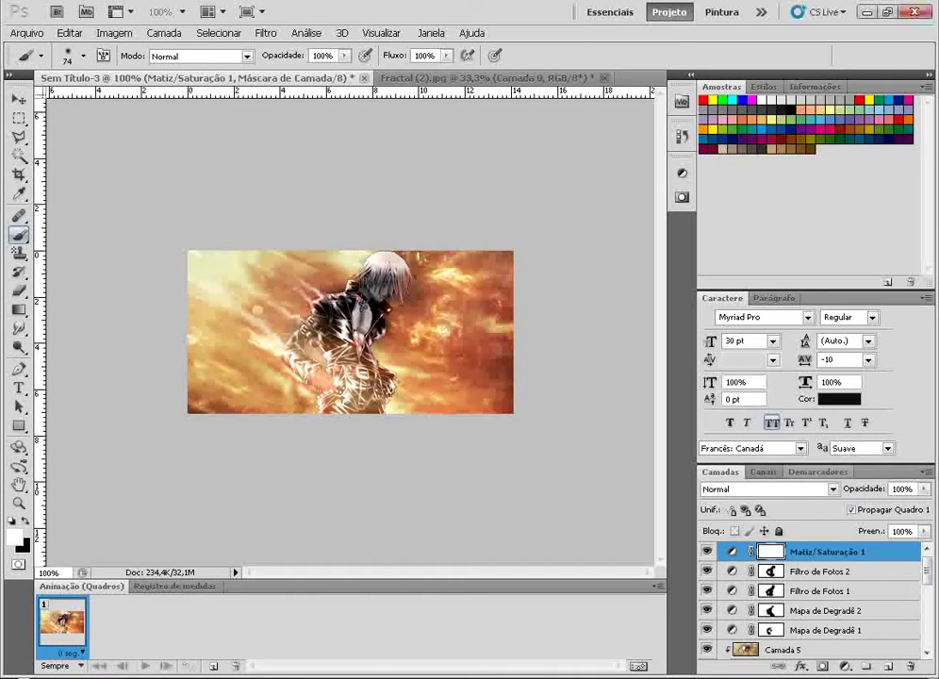
Add a Curvas adjustment layer on top and reshape its RGB curve to brighten the banner and strengthen its contrast
left_click(842, 665)
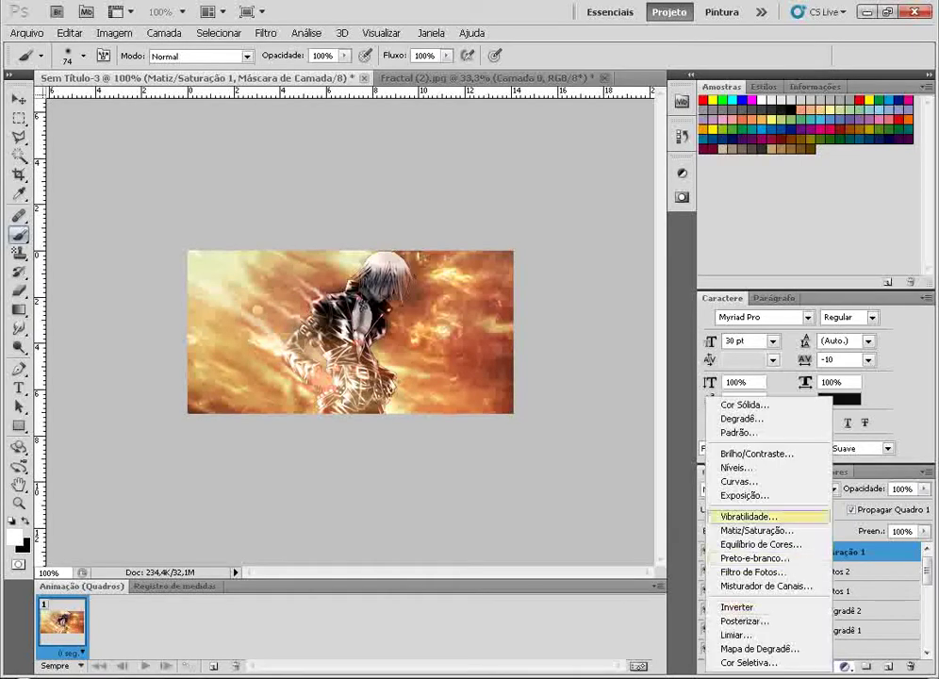
left_click(739, 481)
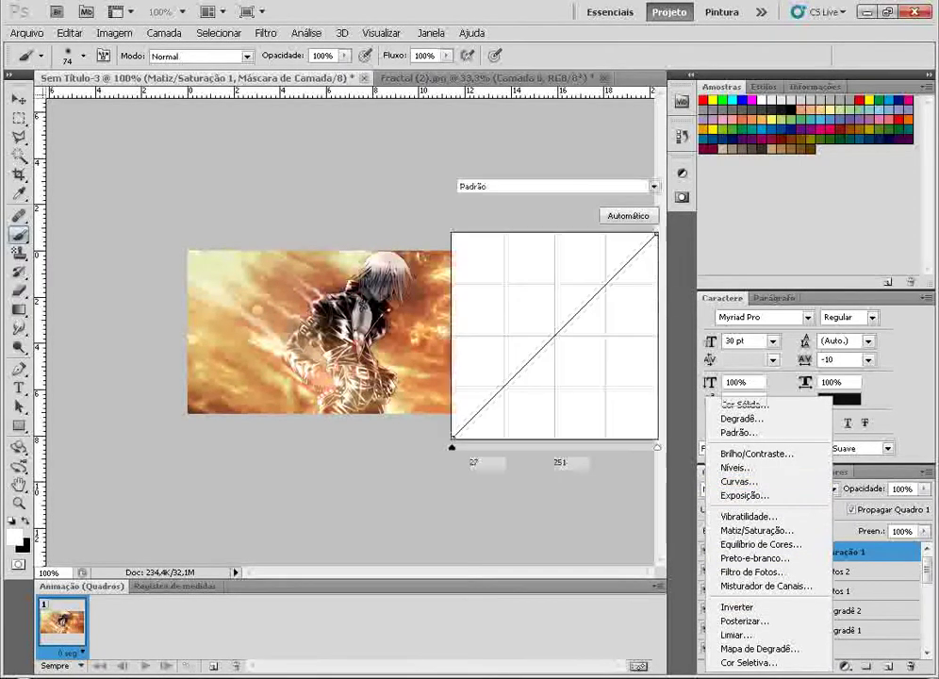
left_click(658, 168)
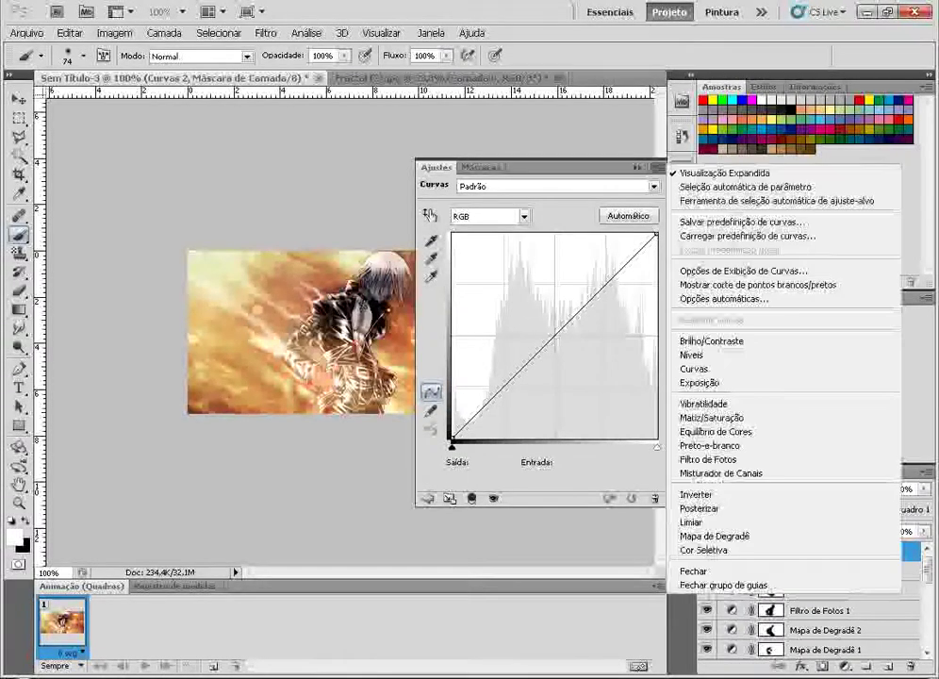
left_click(615, 283)
left_click_drag(611, 274, 544, 268)
left_click_drag(514, 311, 536, 340)
left_click(639, 168)
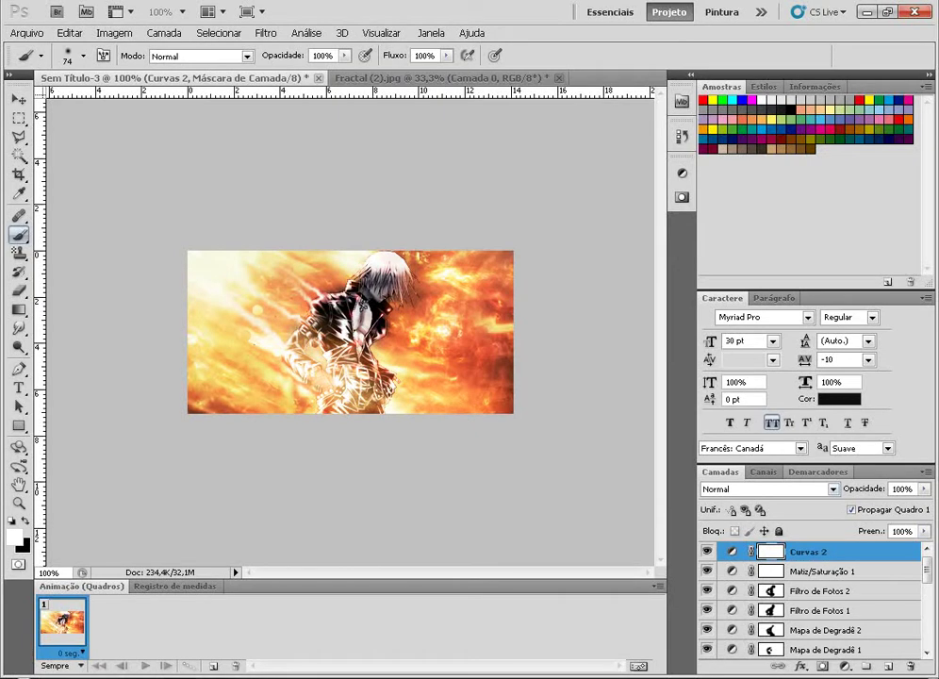
Lower Curvas 2 to 15% opacity and compare the banner with and without it
left_click(924, 489)
left_click_drag(926, 507, 866, 506)
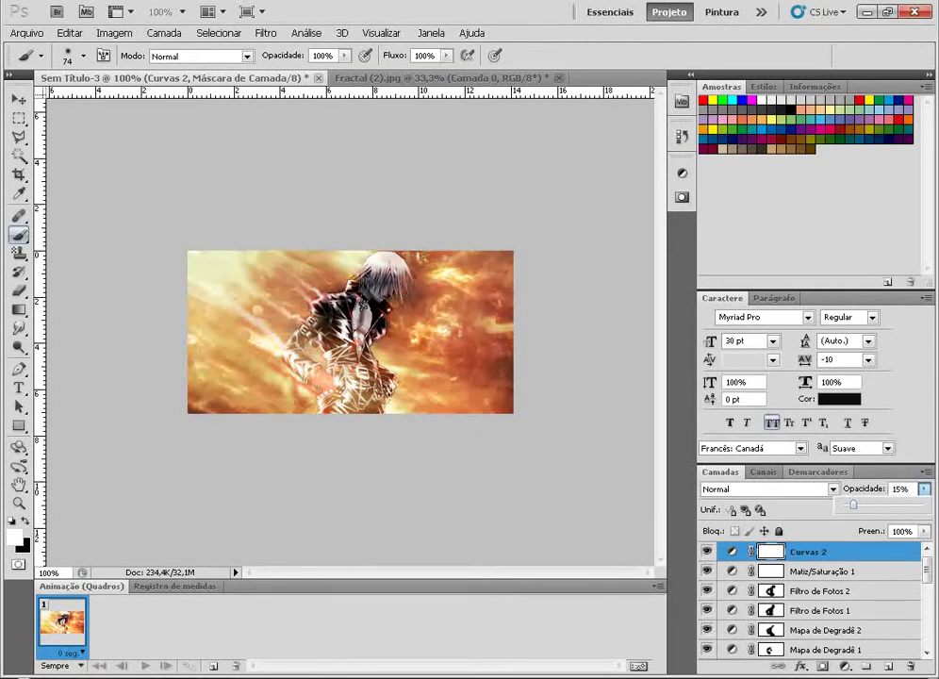
left_click(707, 552)
left_click(707, 551)
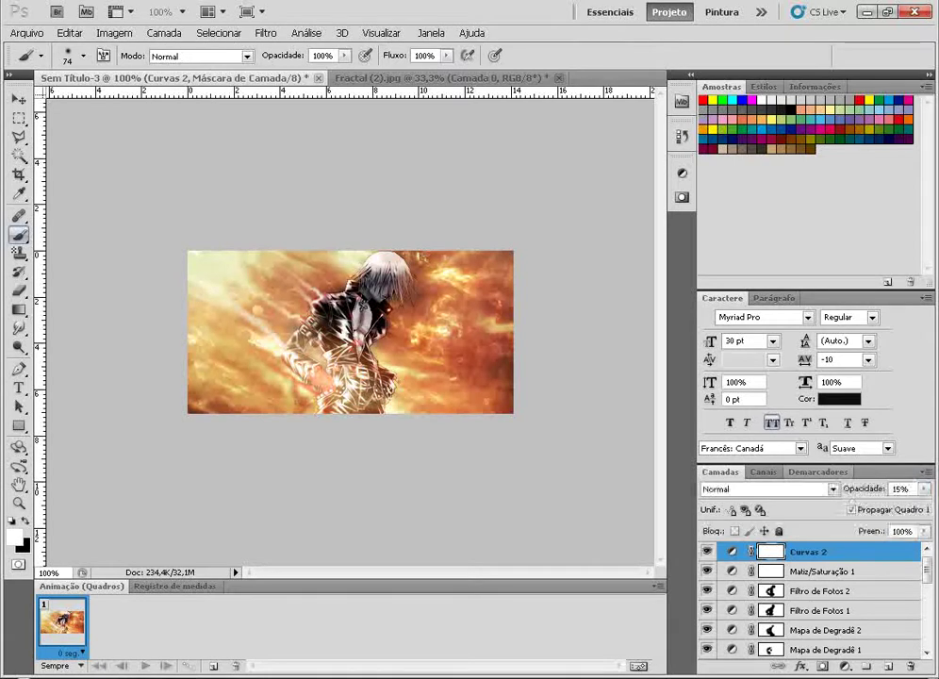
Add a Mapa de Degradê adjustment layer with the Preto, Branco gradient and blend it as Luminosidade
left_click(845, 666)
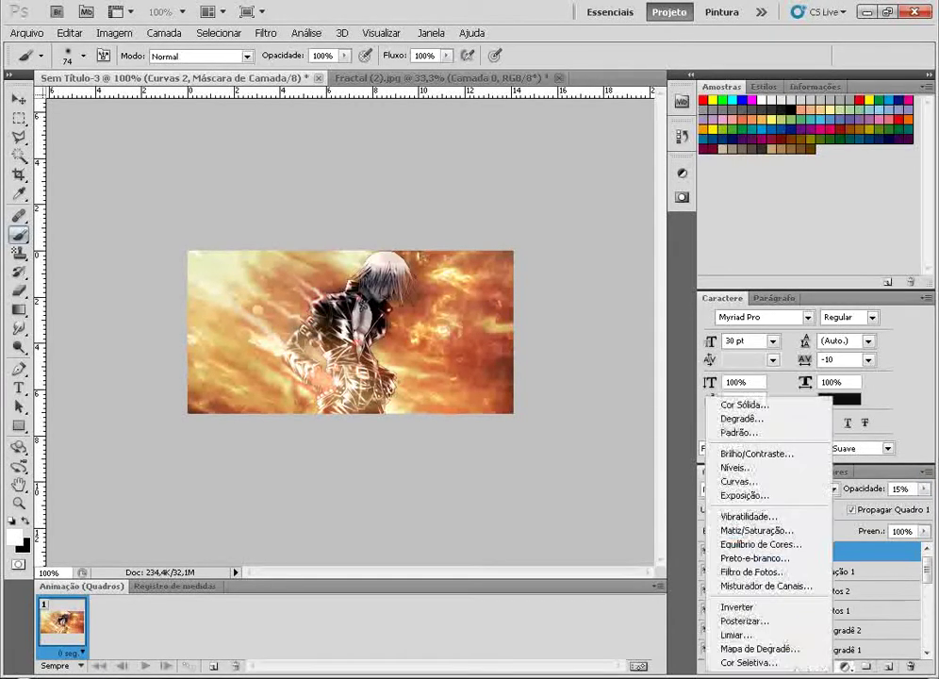
left_click(755, 649)
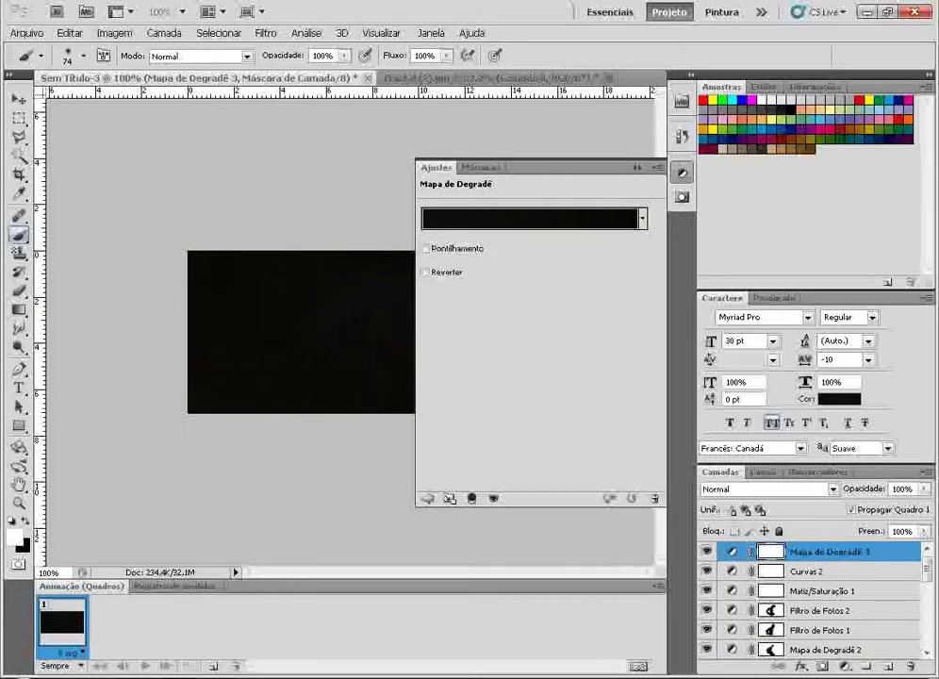
left_click(538, 217)
left_click(603, 143)
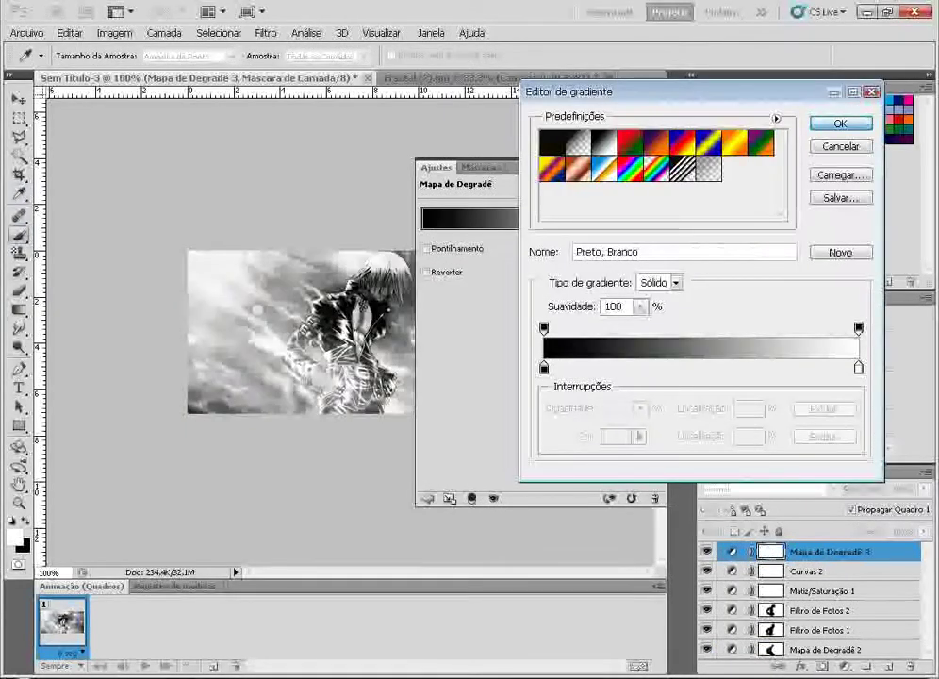
left_click(840, 124)
left_click(833, 489)
left_click(726, 474)
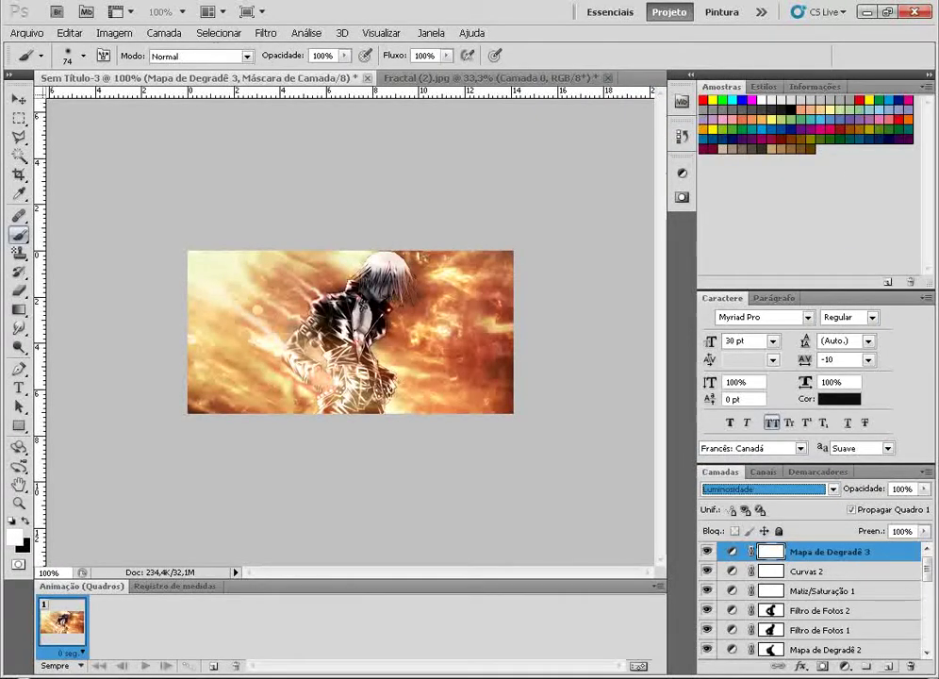
Paint two soft white (ffffff) light spots on a new layer, one behind the character's head and one over the face
left_click(888, 666)
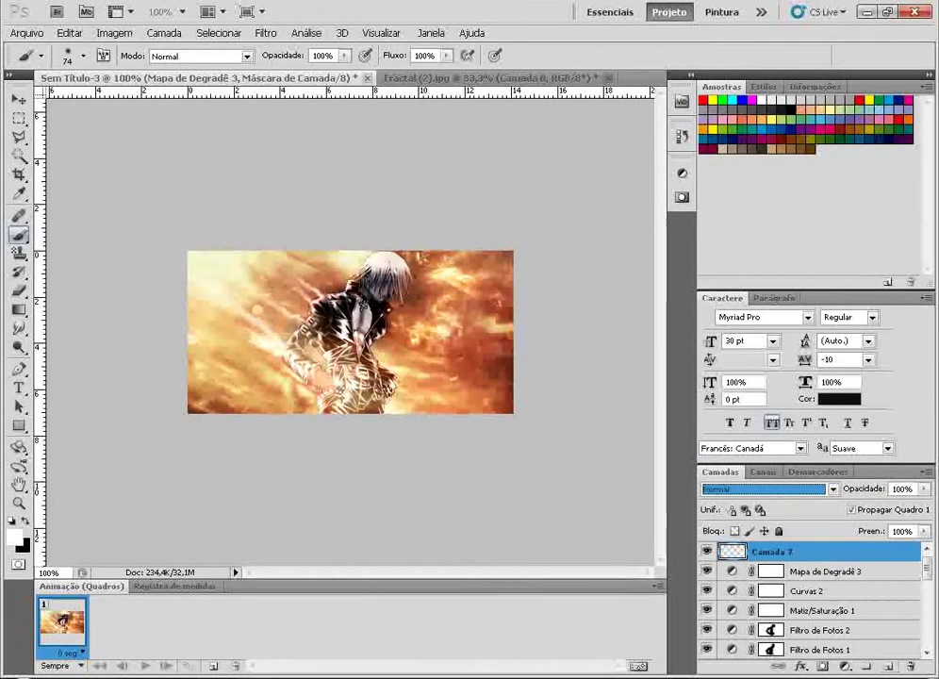
right_click(19, 235)
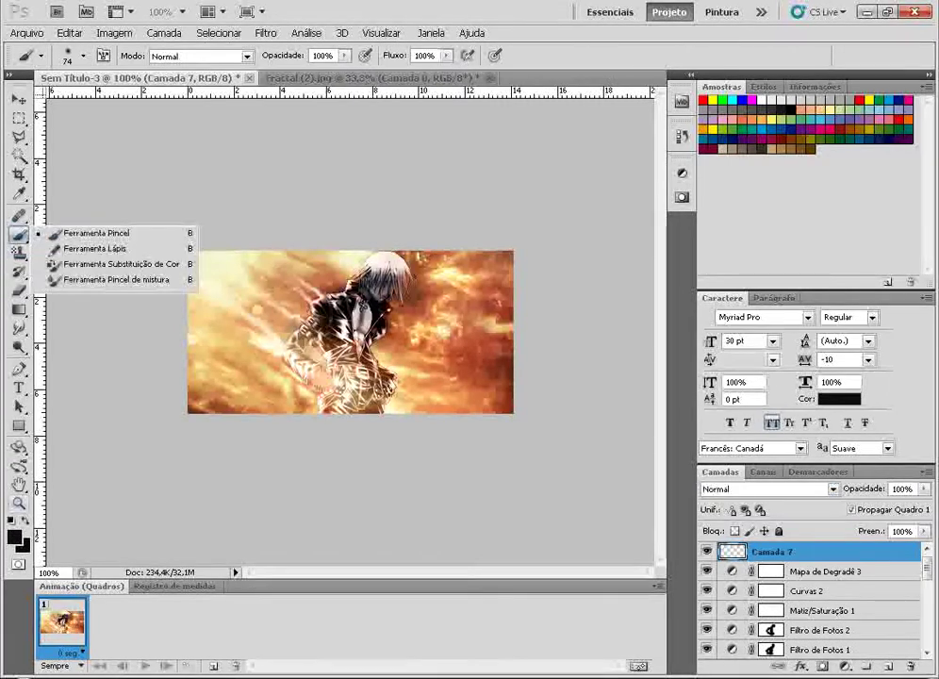
left_click(14, 537)
left_click(530, 422)
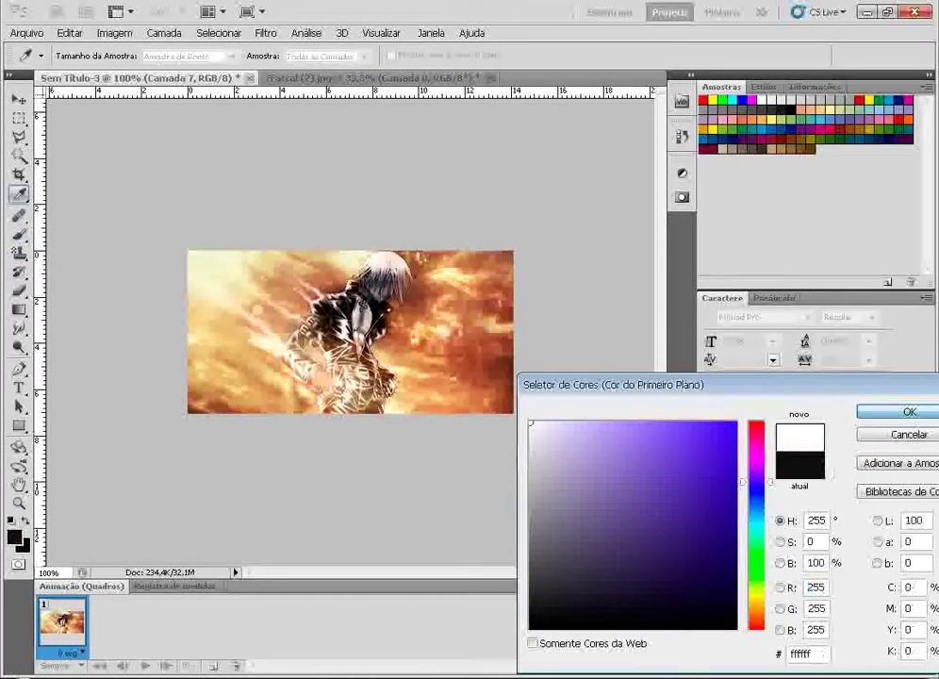
left_click(908, 412)
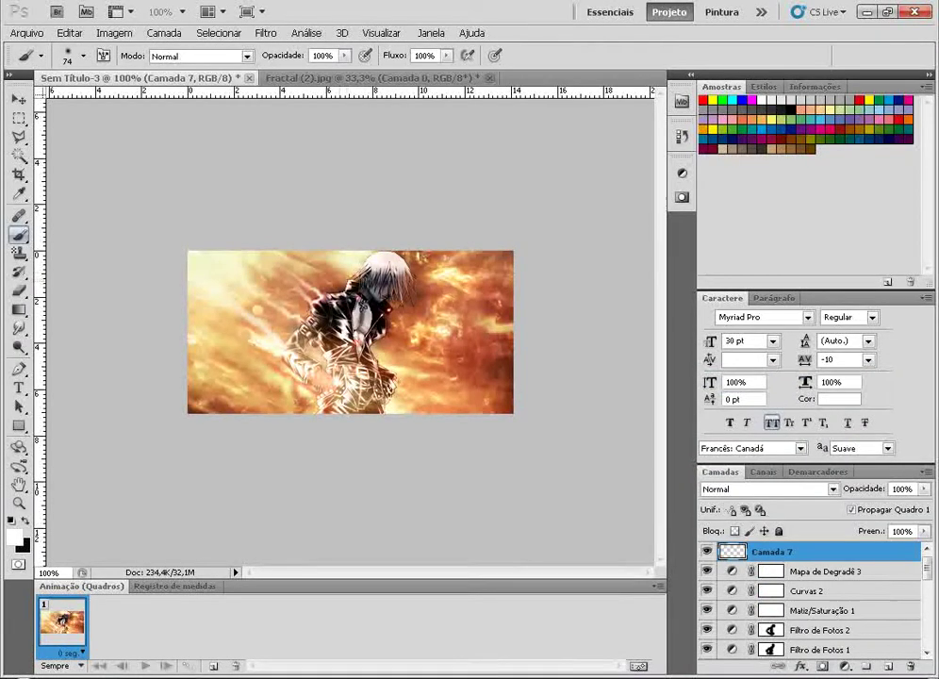
left_click(332, 276)
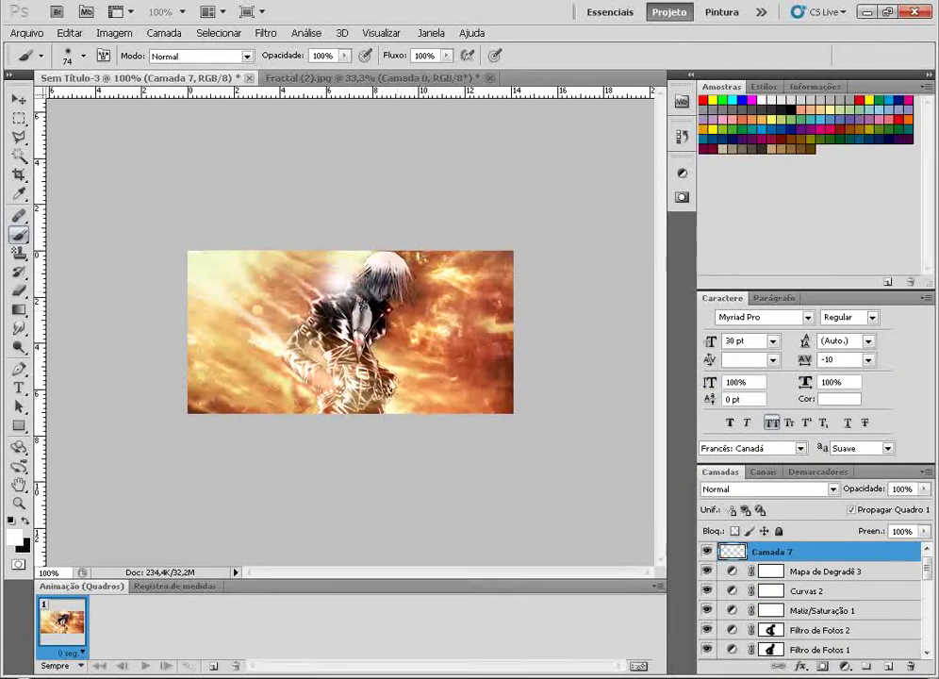
left_click(383, 289)
Blend the layer with the white light spots as Sobrepor
left_click(833, 490)
left_click(745, 266)
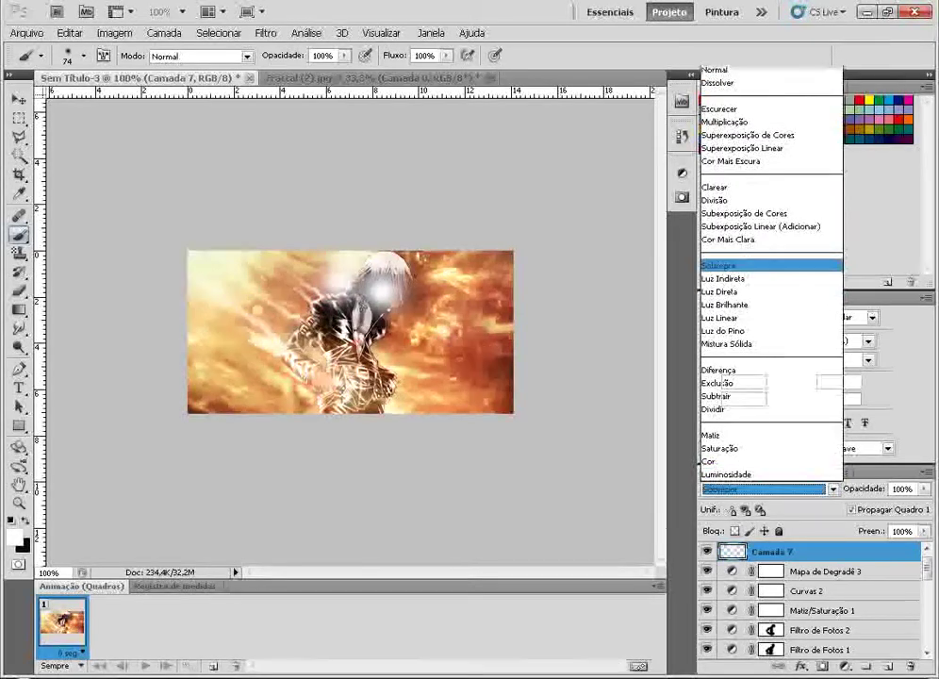
key("Return")
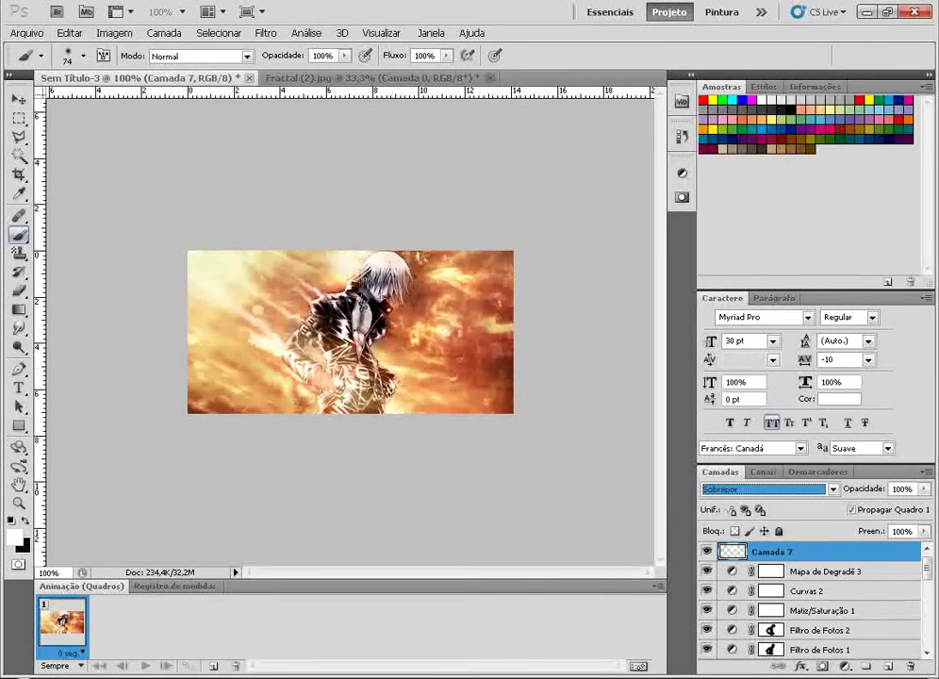
mouse_move(928, 567)
left_mouse_down()
mouse_move(928, 595)
mouse_move(927, 567)
left_mouse_up()
left_click(845, 665)
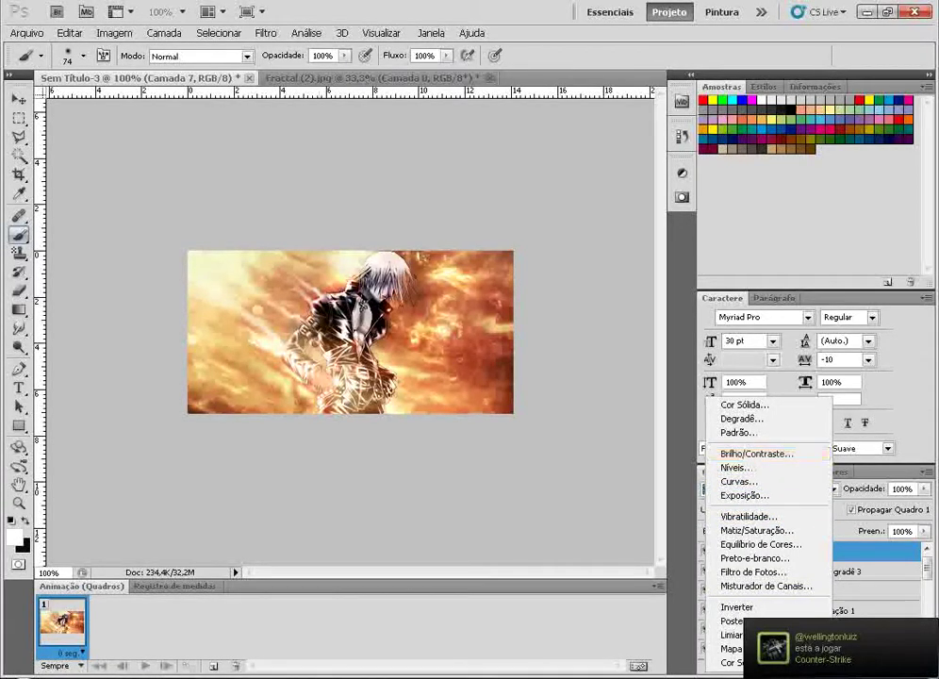
key("Escape")
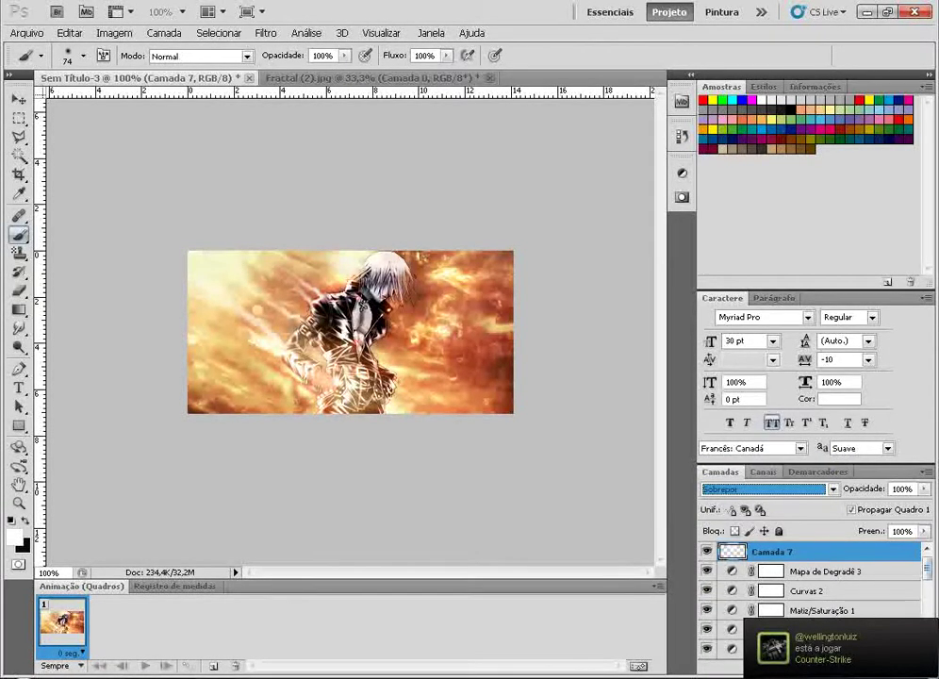
left_click(825, 647)
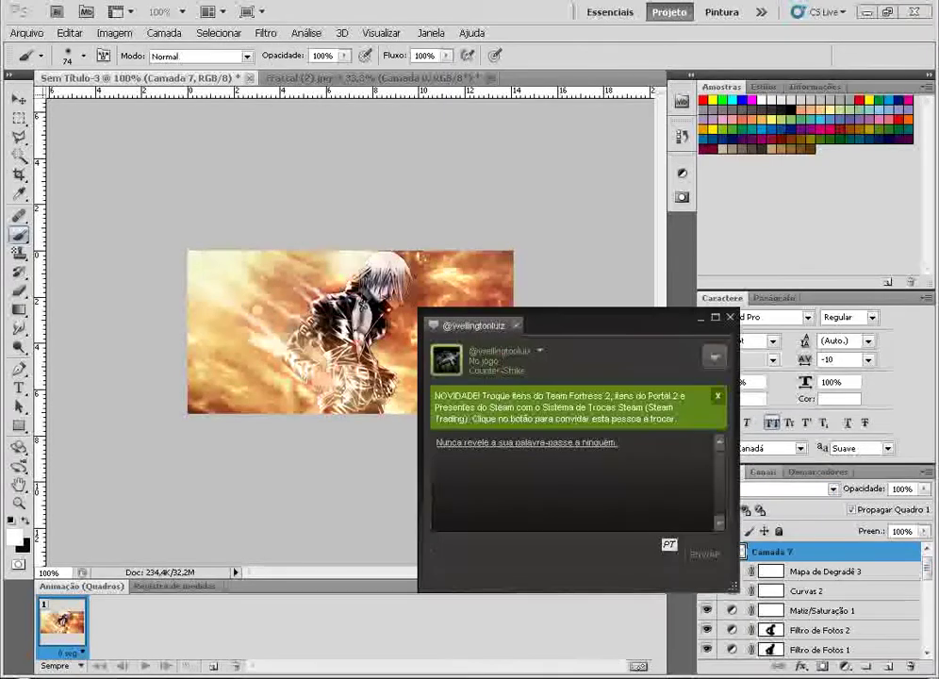
left_click(730, 318)
Add a new layer above Camada 7 and fill it with the merged banner using Aplicar Imagem
left_click(888, 666)
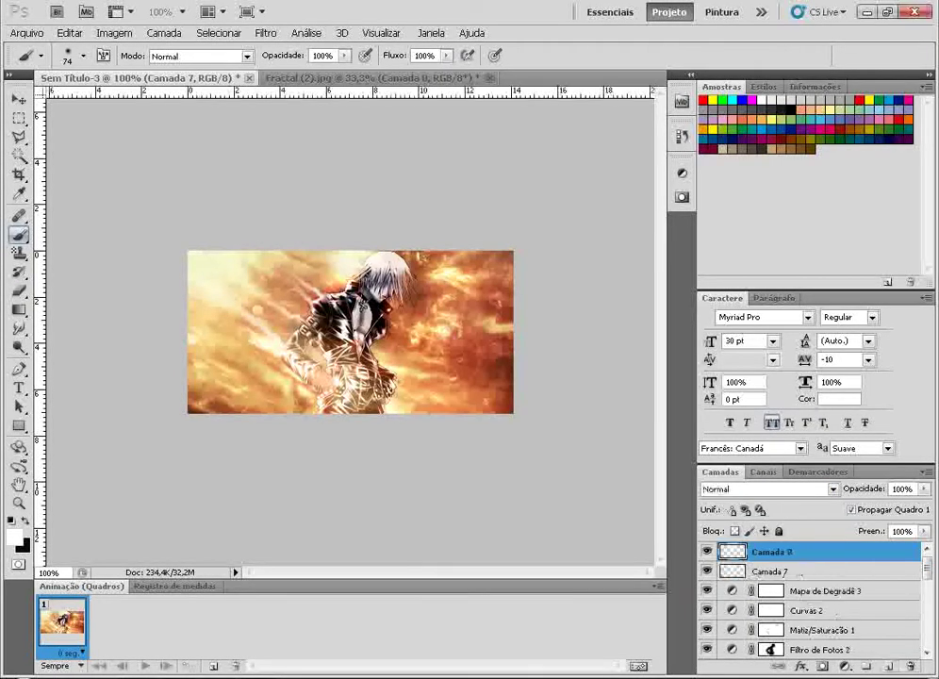
left_click(114, 33)
left_click(140, 245)
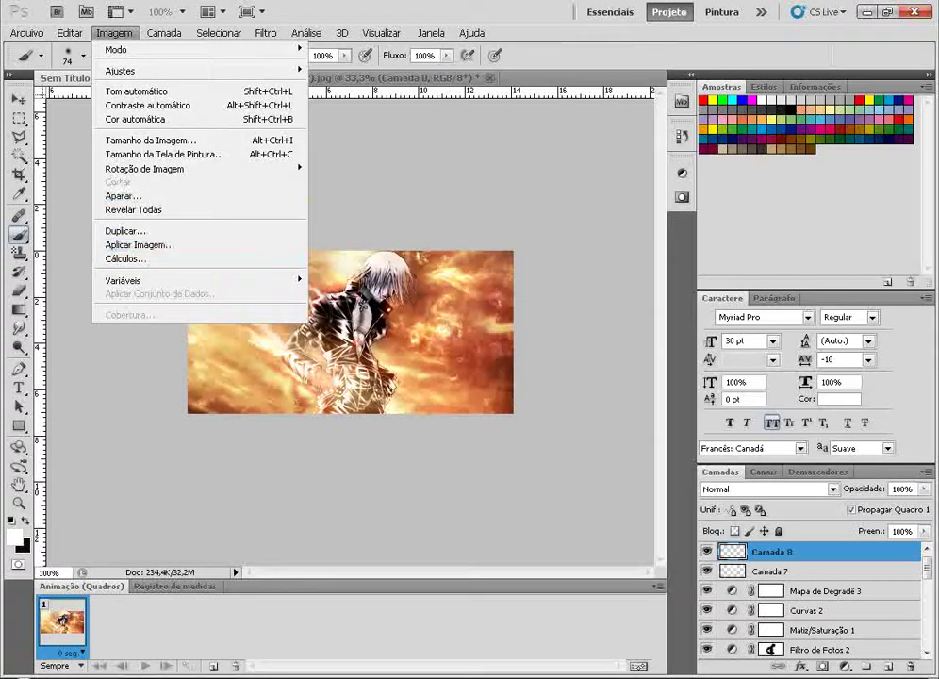
key("Return")
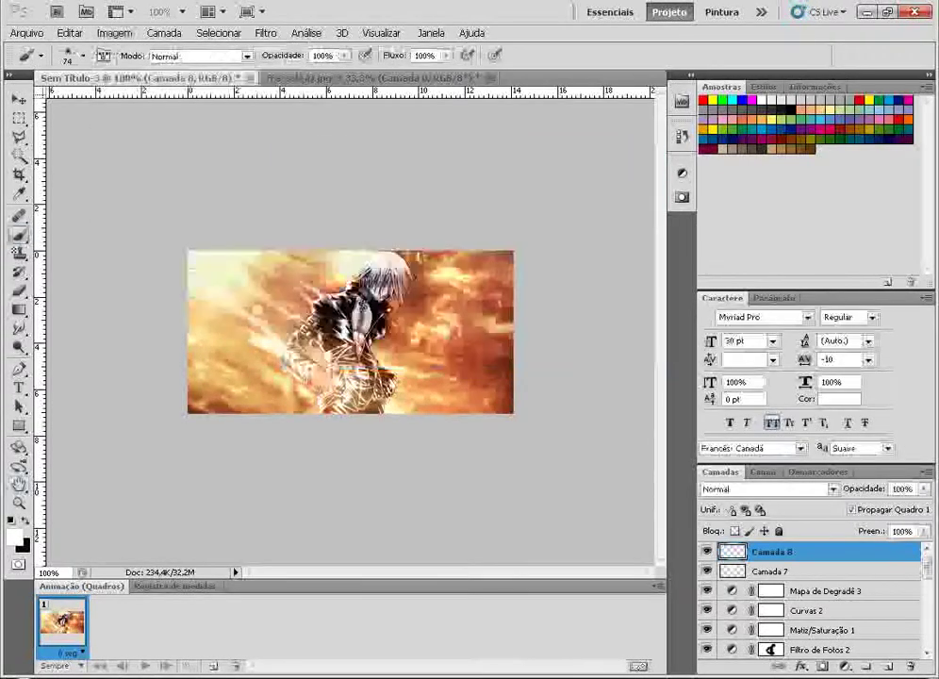
Apply a Desfoque Gaussiano with a 1 pixel radius to Camada 8
left_click(266, 33)
mouse_move(287, 224)
mouse_move(283, 196)
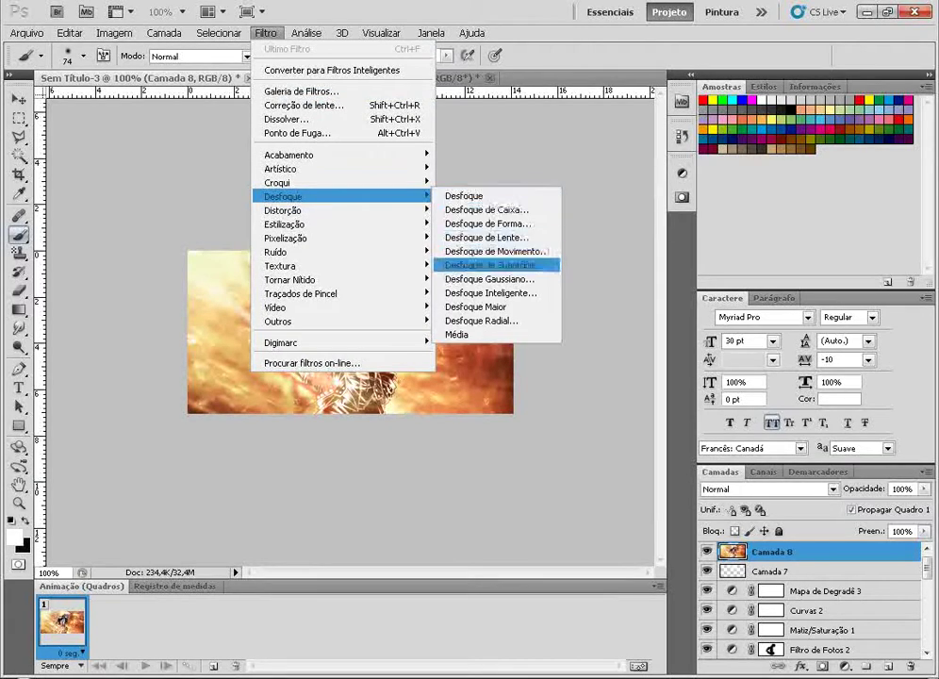
left_click(488, 279)
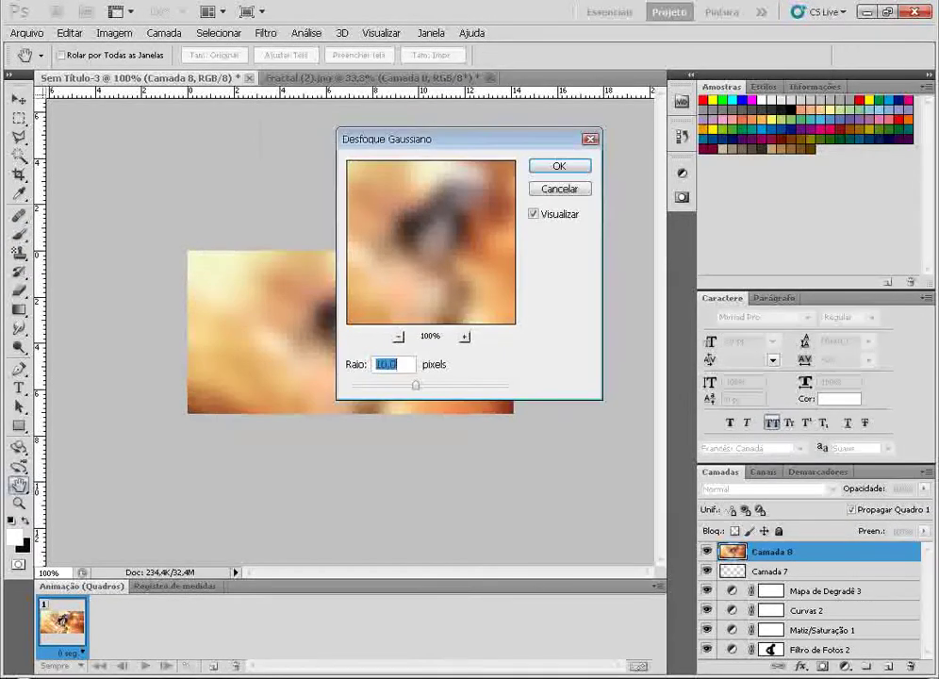
type("1")
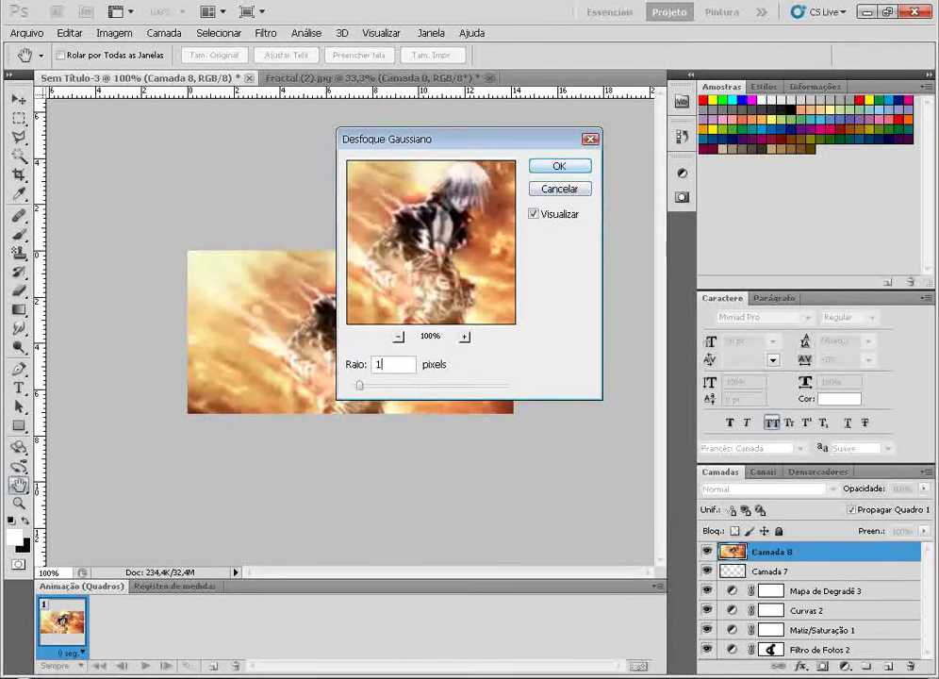
key("Return")
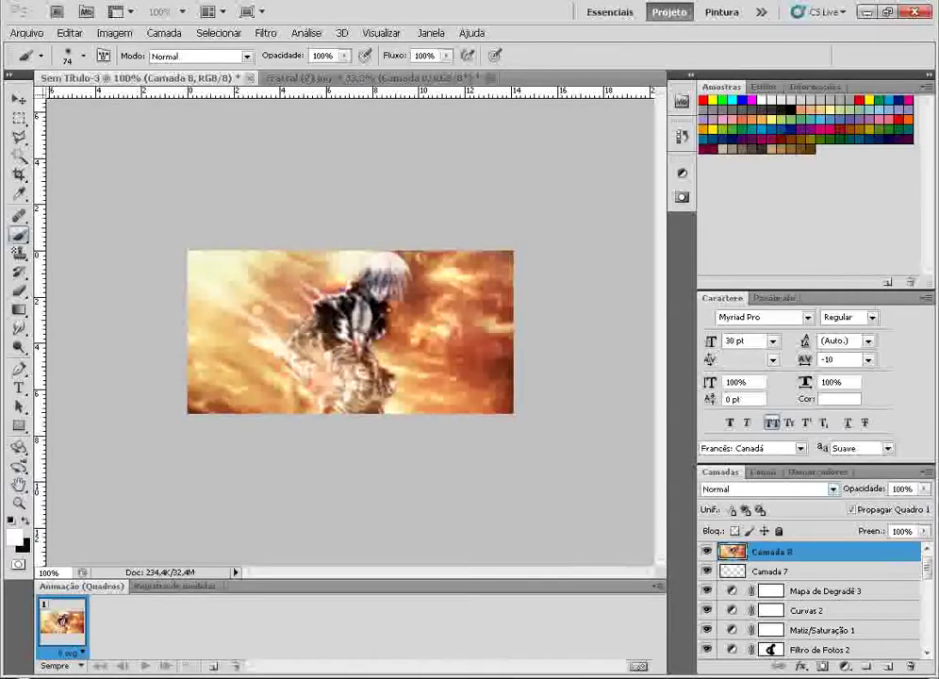
Blend Camada 8 as Sobrepor at 10% opacity and check its effect on the banner
left_click(717, 488)
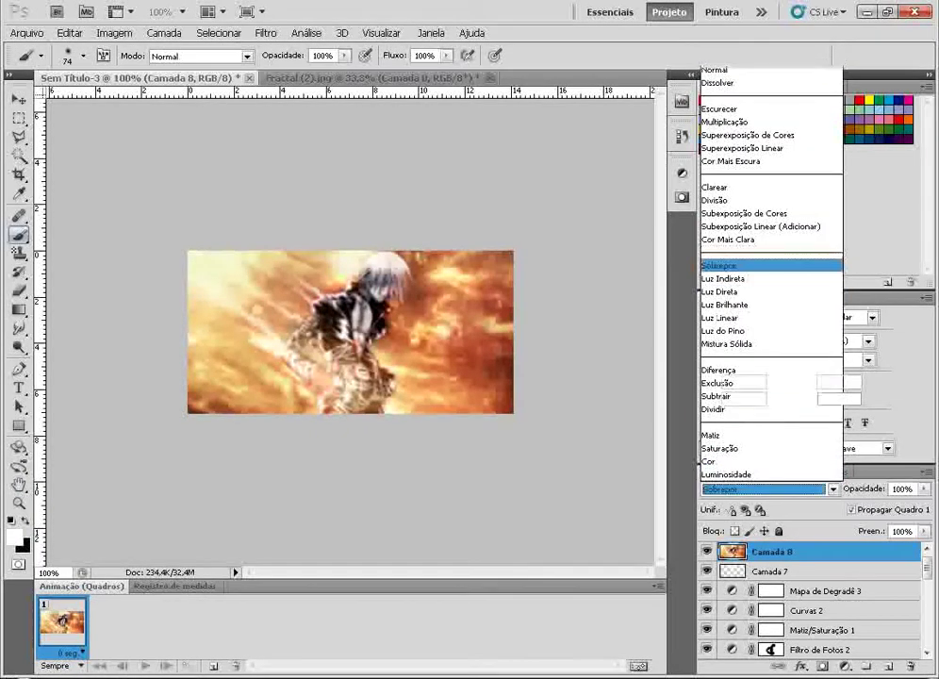
left_click(717, 265)
left_click_drag(924, 489, 850, 505)
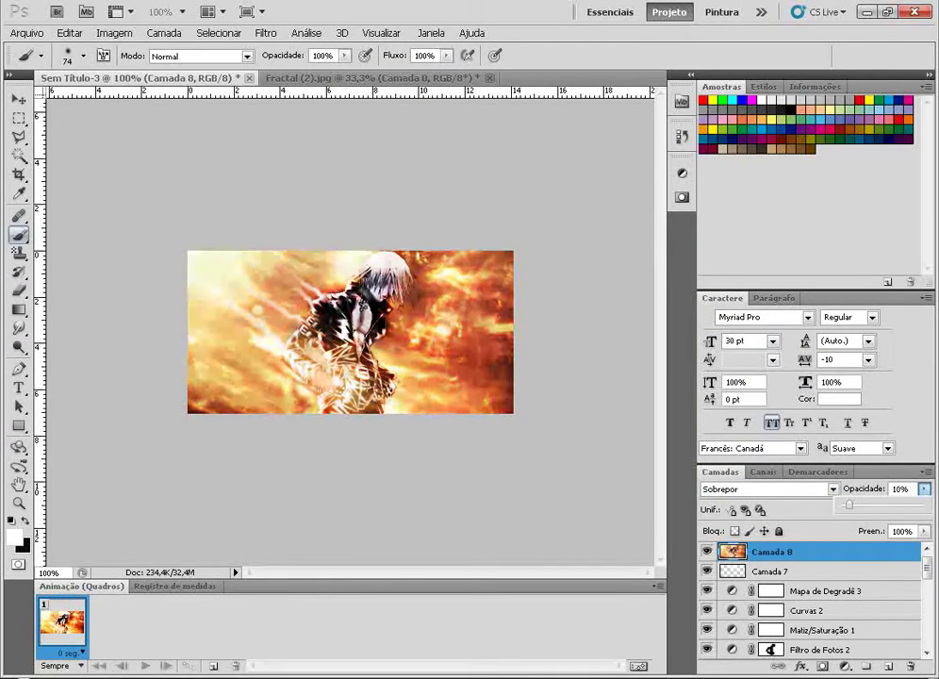
left_click(707, 551)
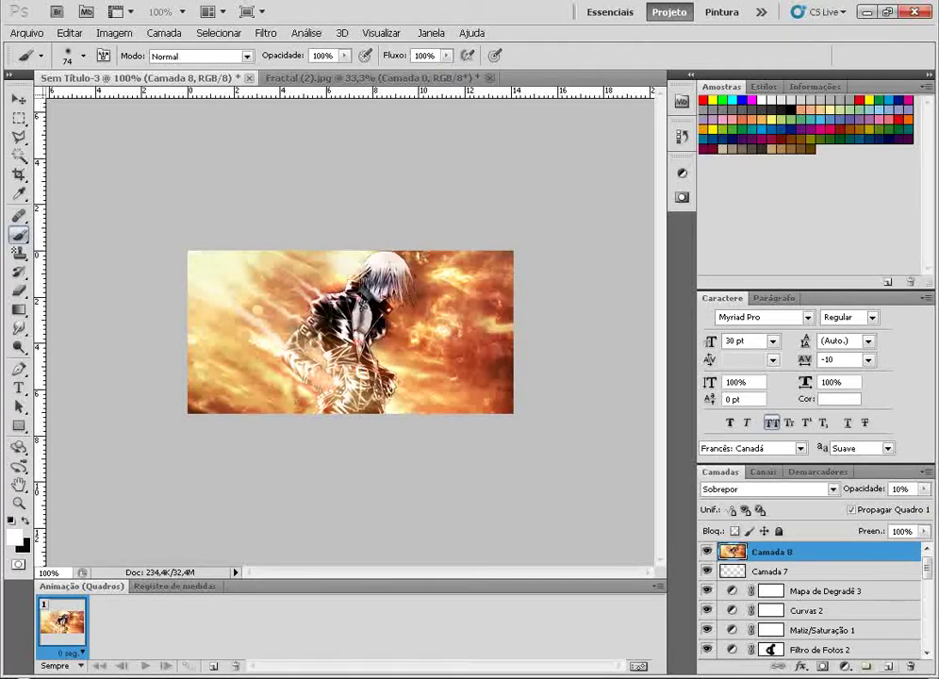
Add a new layer above Camada 8 and fill it with the merged banner using Aplicar Imagem
left_click(888, 665)
left_click(114, 33)
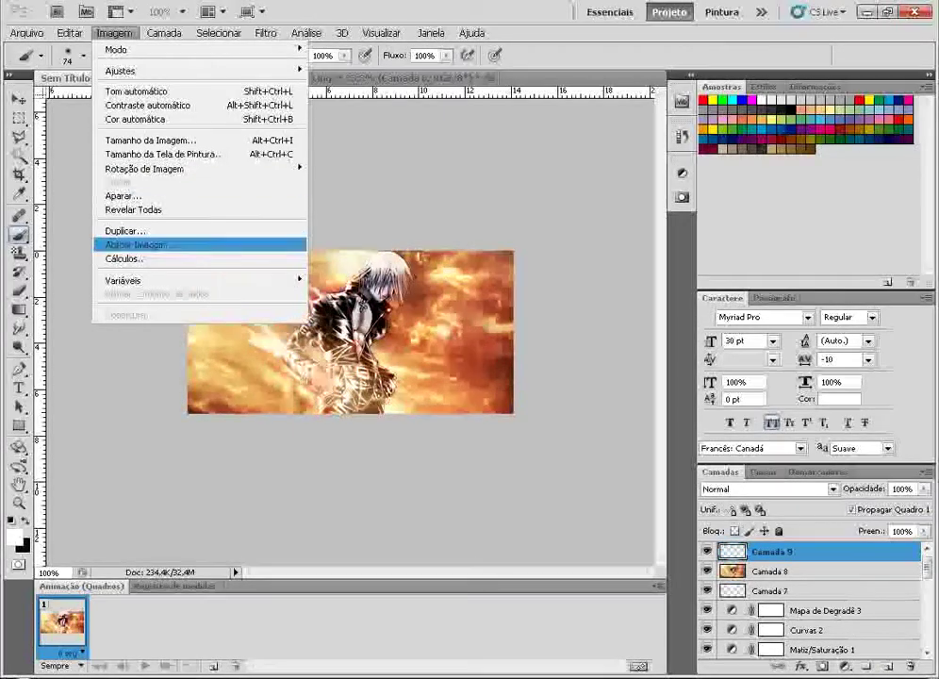
left_click(137, 244)
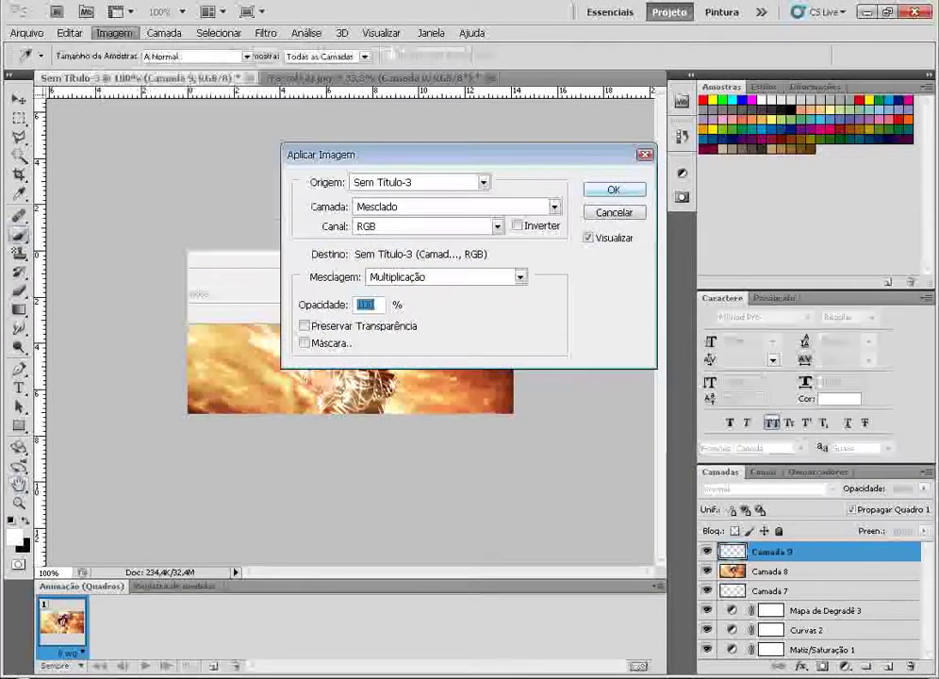
key("Return")
Sharpen Camada 9 with the Tornar Nítido filter, applying it twice
left_click(265, 33)
left_click(266, 33)
left_click(266, 33)
mouse_move(396, 279)
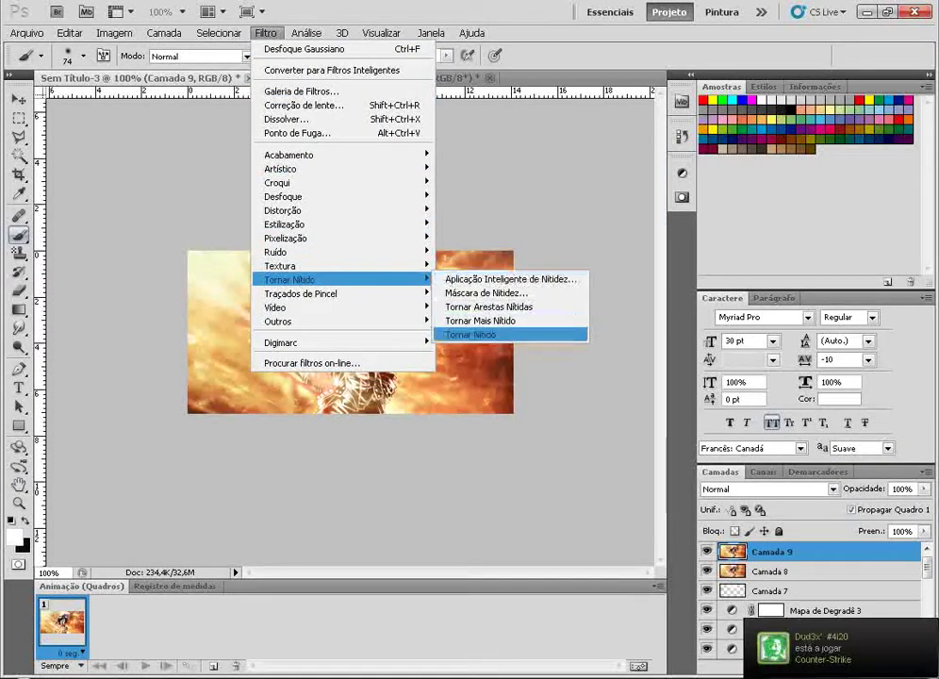
left_click(481, 331)
key("ctrl+f")
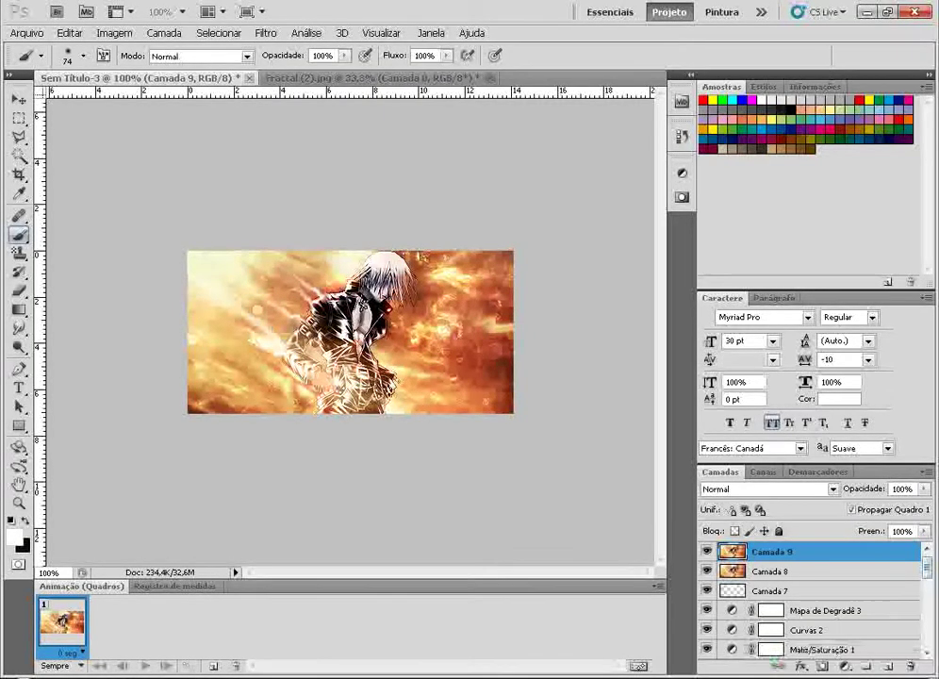
Add a Matiz/Saturação adjustment layer above Camada 9 with the saturation lowered to -18
left_click(846, 665)
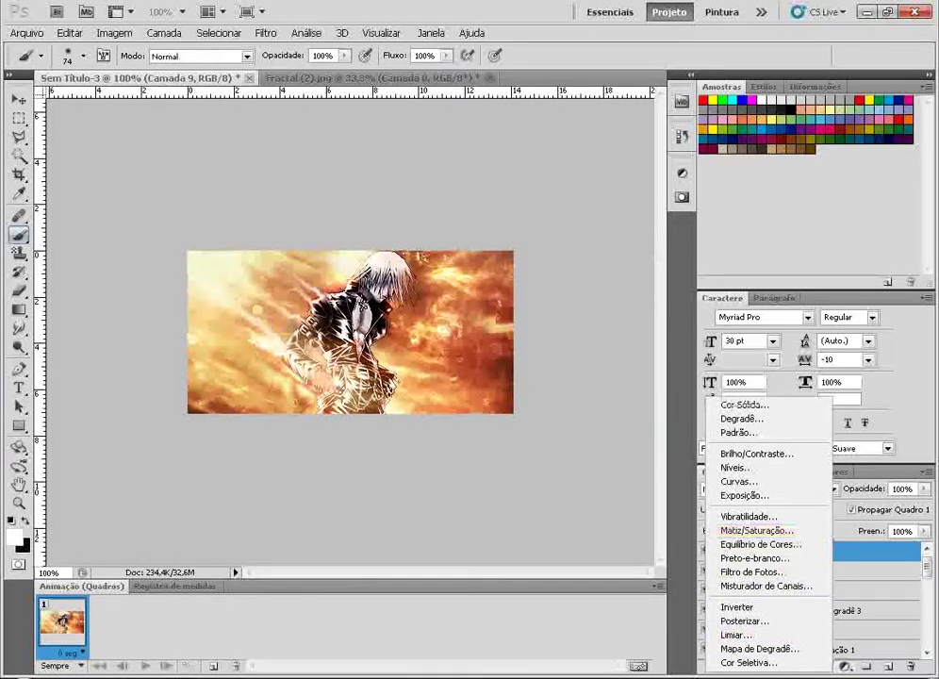
left_click(756, 530)
left_click_drag(541, 291, 517, 291)
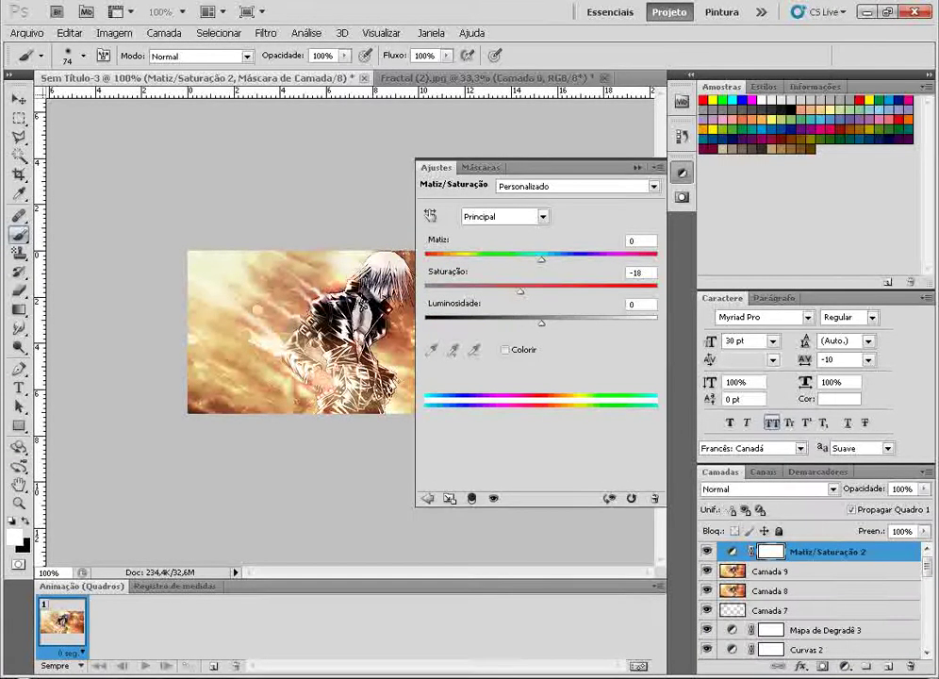
left_click(637, 168)
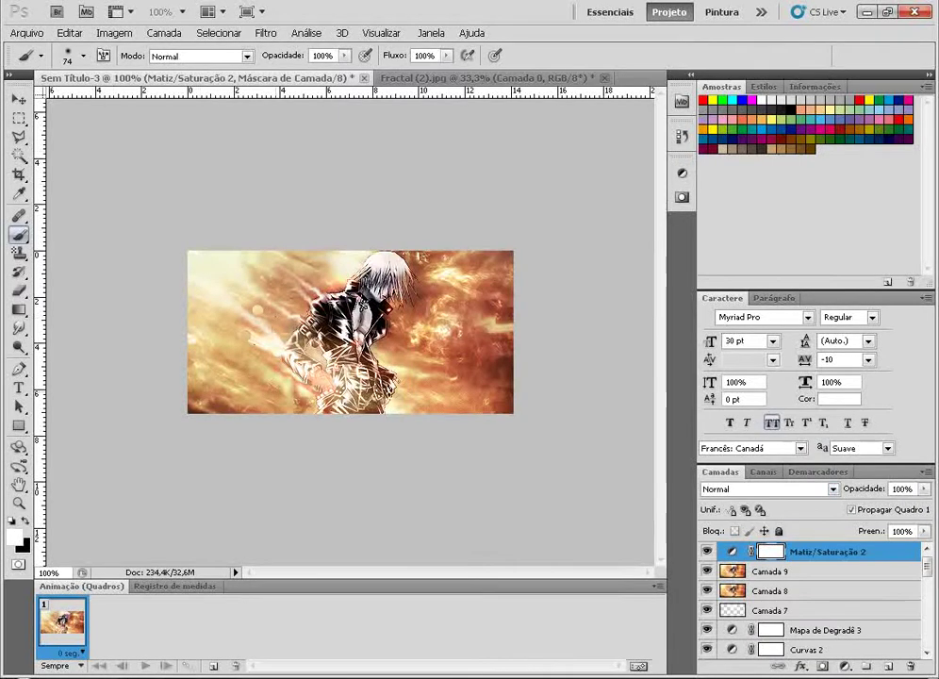
key("v")
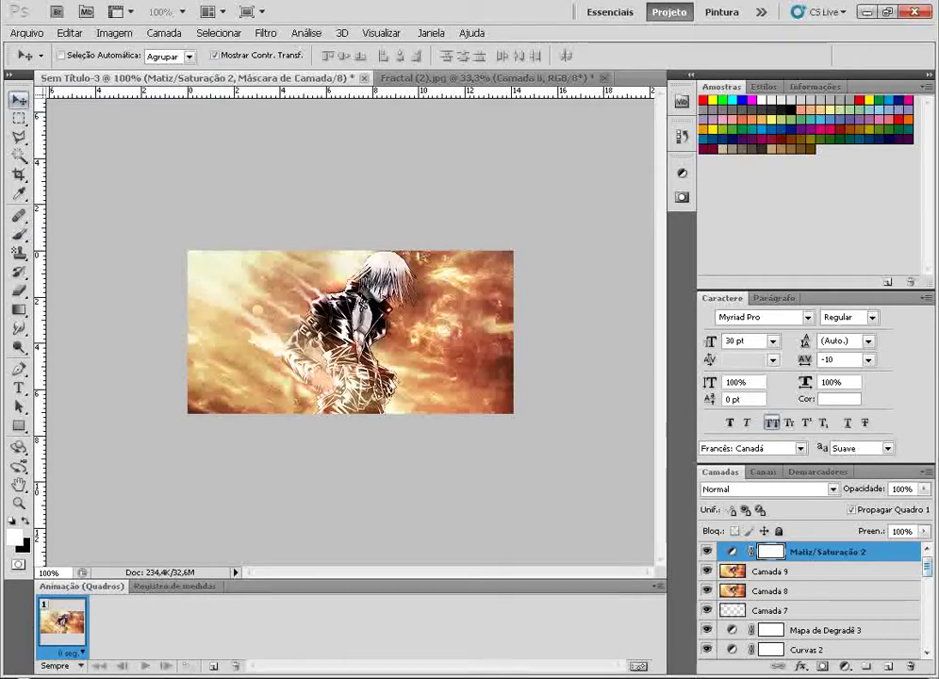
scroll(811, 604, "down", 10)
scroll(810, 603, "up", 5)
scroll(811, 604, "up", 5)
scroll(811, 603, "up", 1)
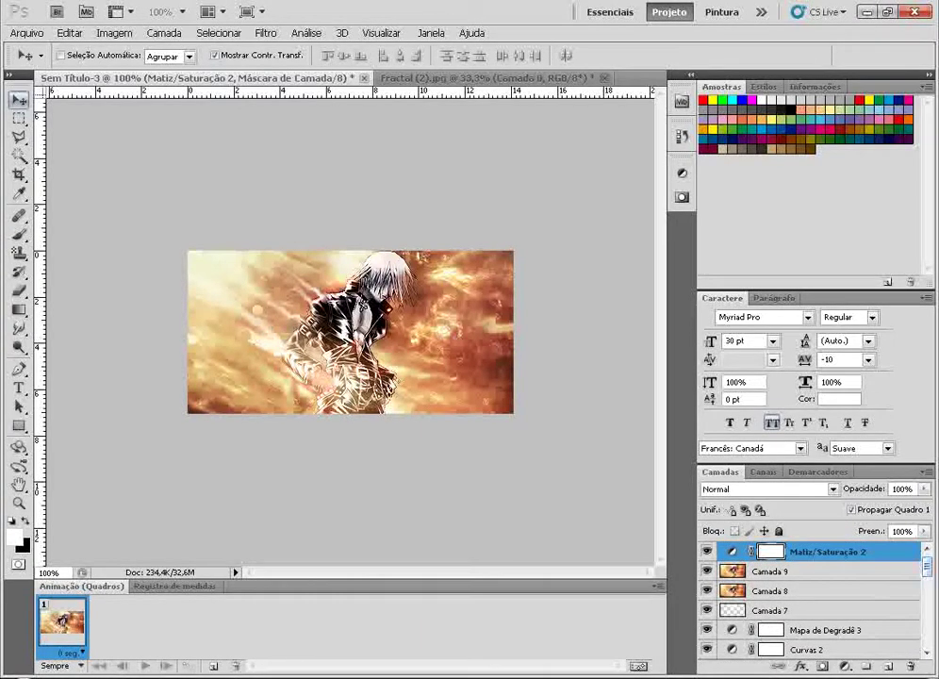